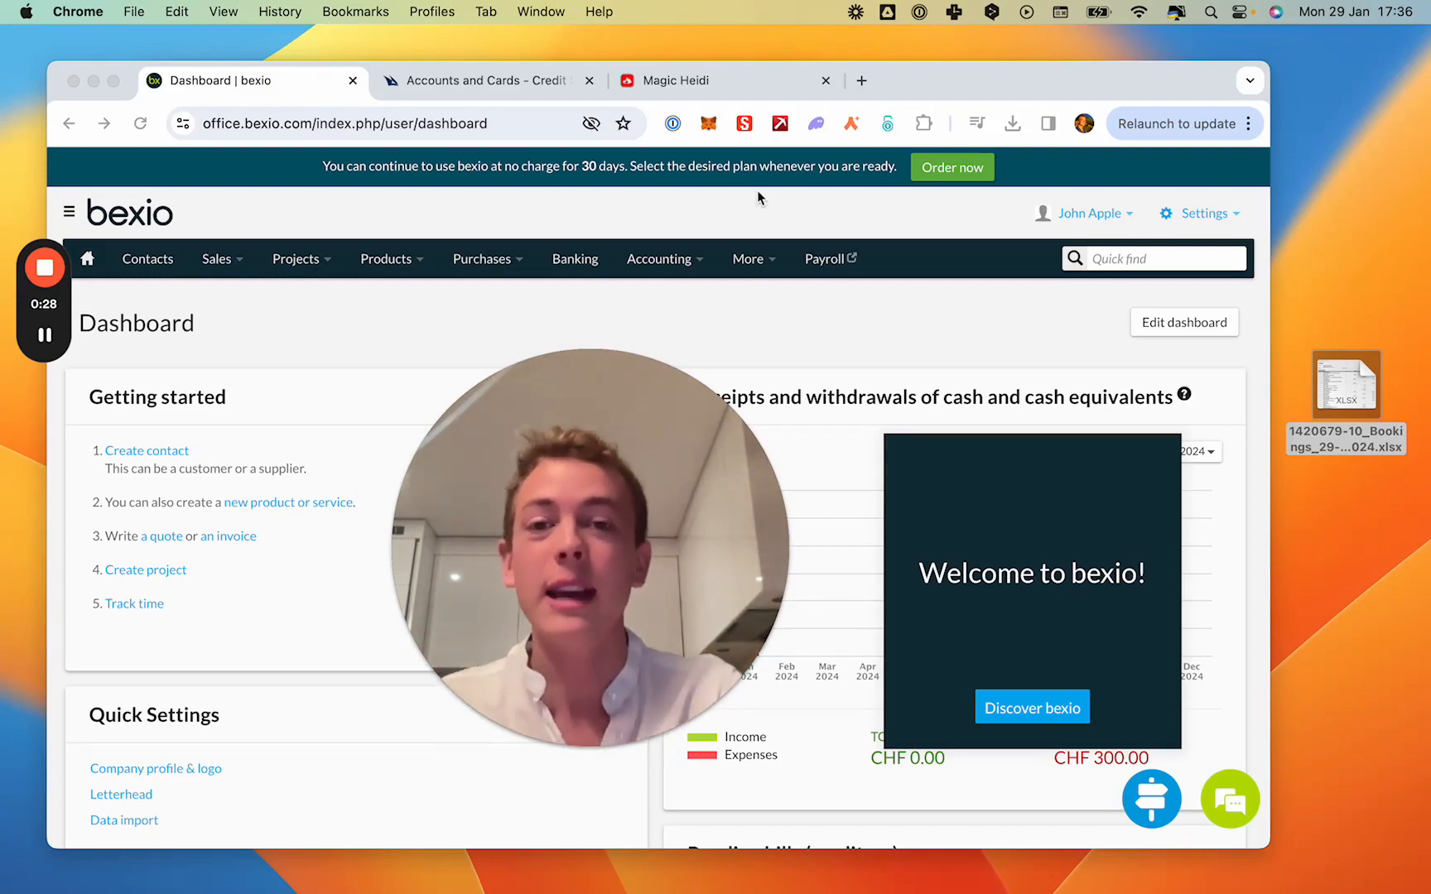
- Switch to Magic Heidi and import the bank bookings XLSX file from the desktop to mark the open invoices as paid
{"action": "left_click", "coordinate": [686, 78]}
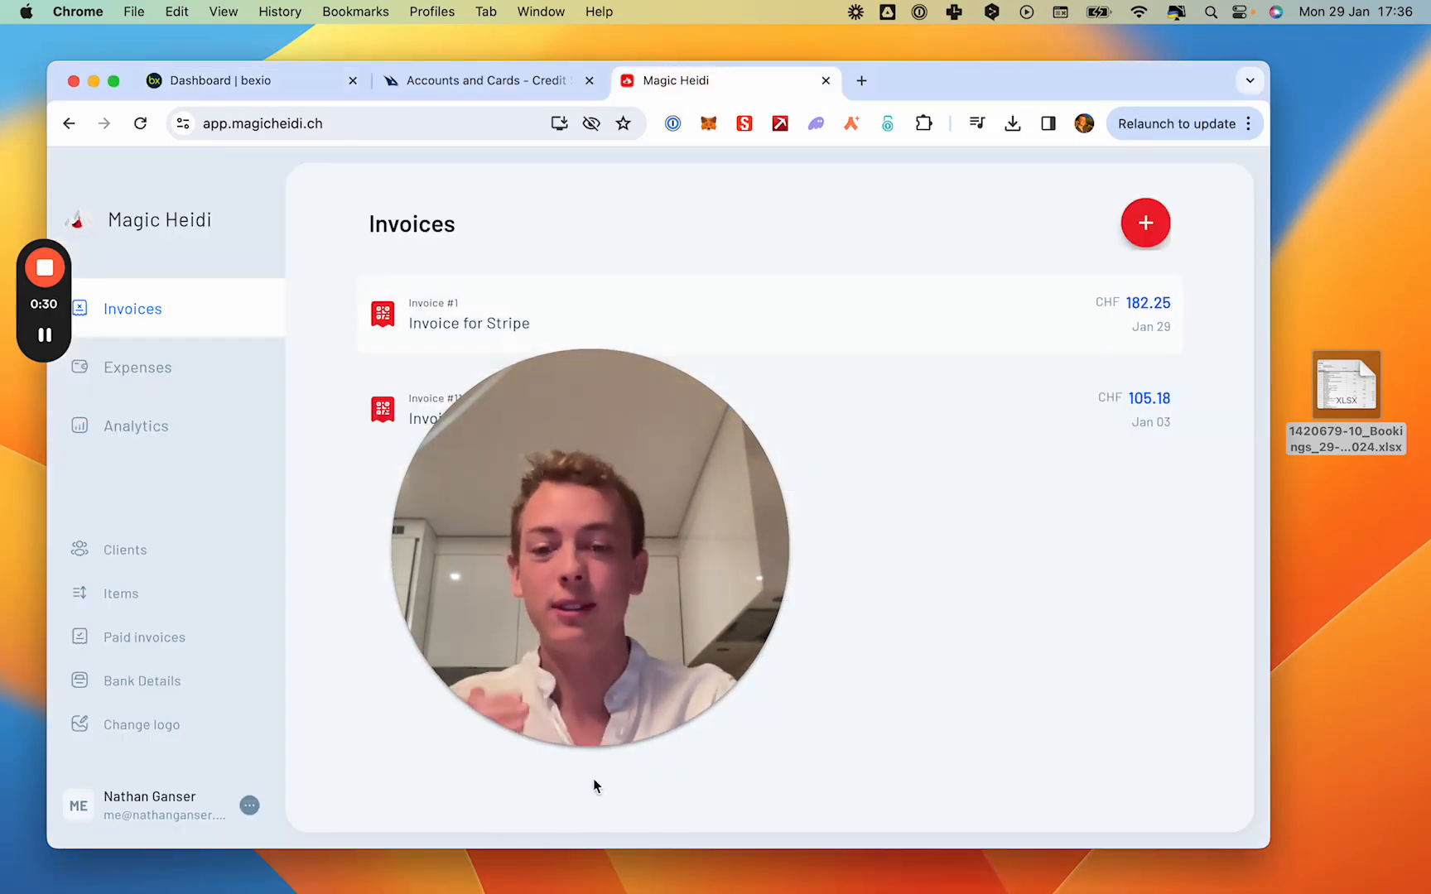
{"action": "left_click", "coordinate": [560, 748]}
{"action": "left_click_drag", "start_coordinate": [501, 663], "coordinate": [789, 696]}
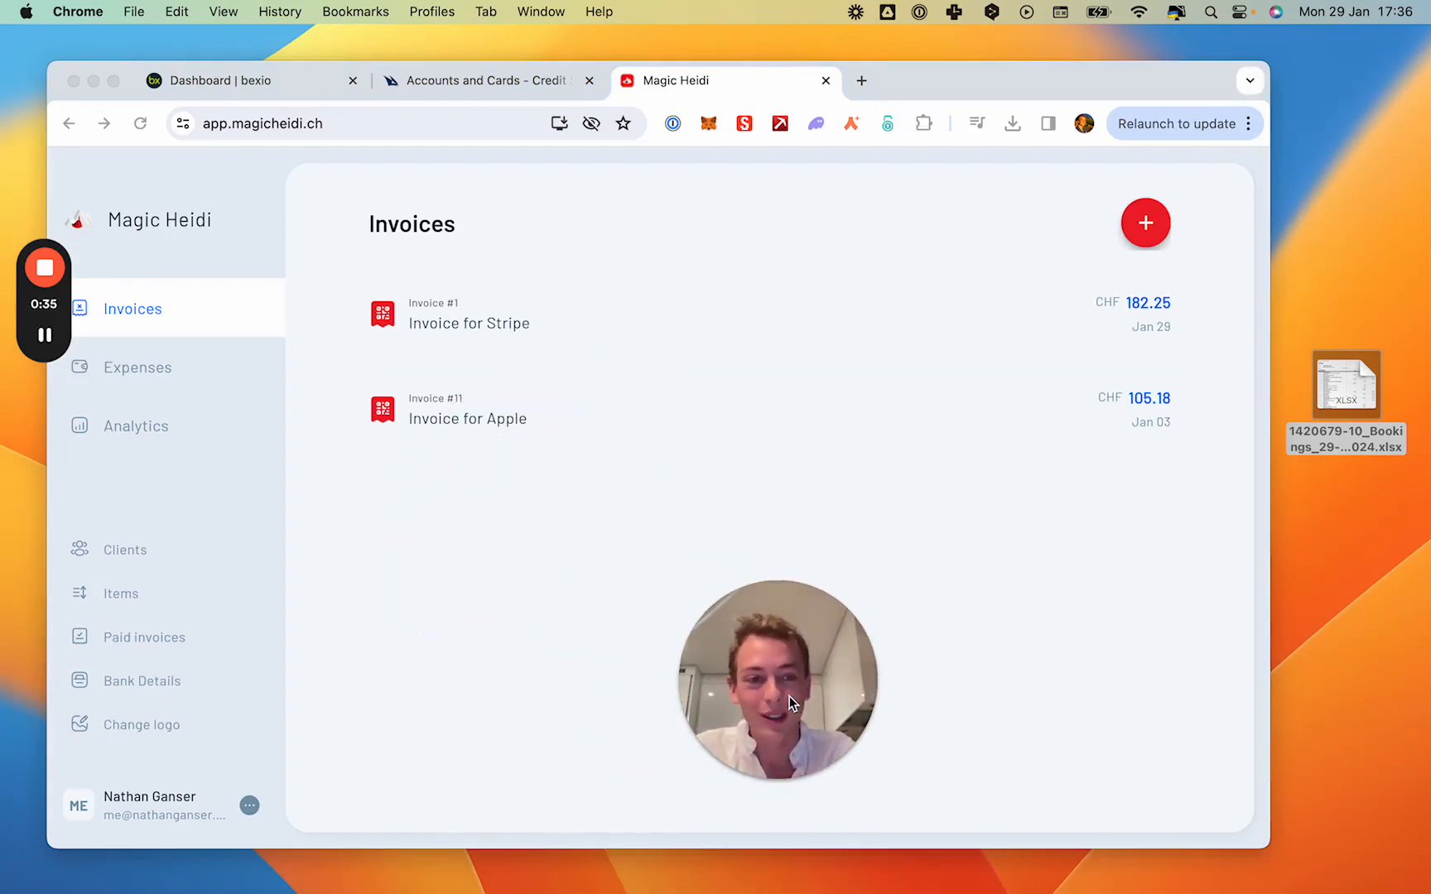
{"action": "left_click", "coordinate": [1048, 638]}
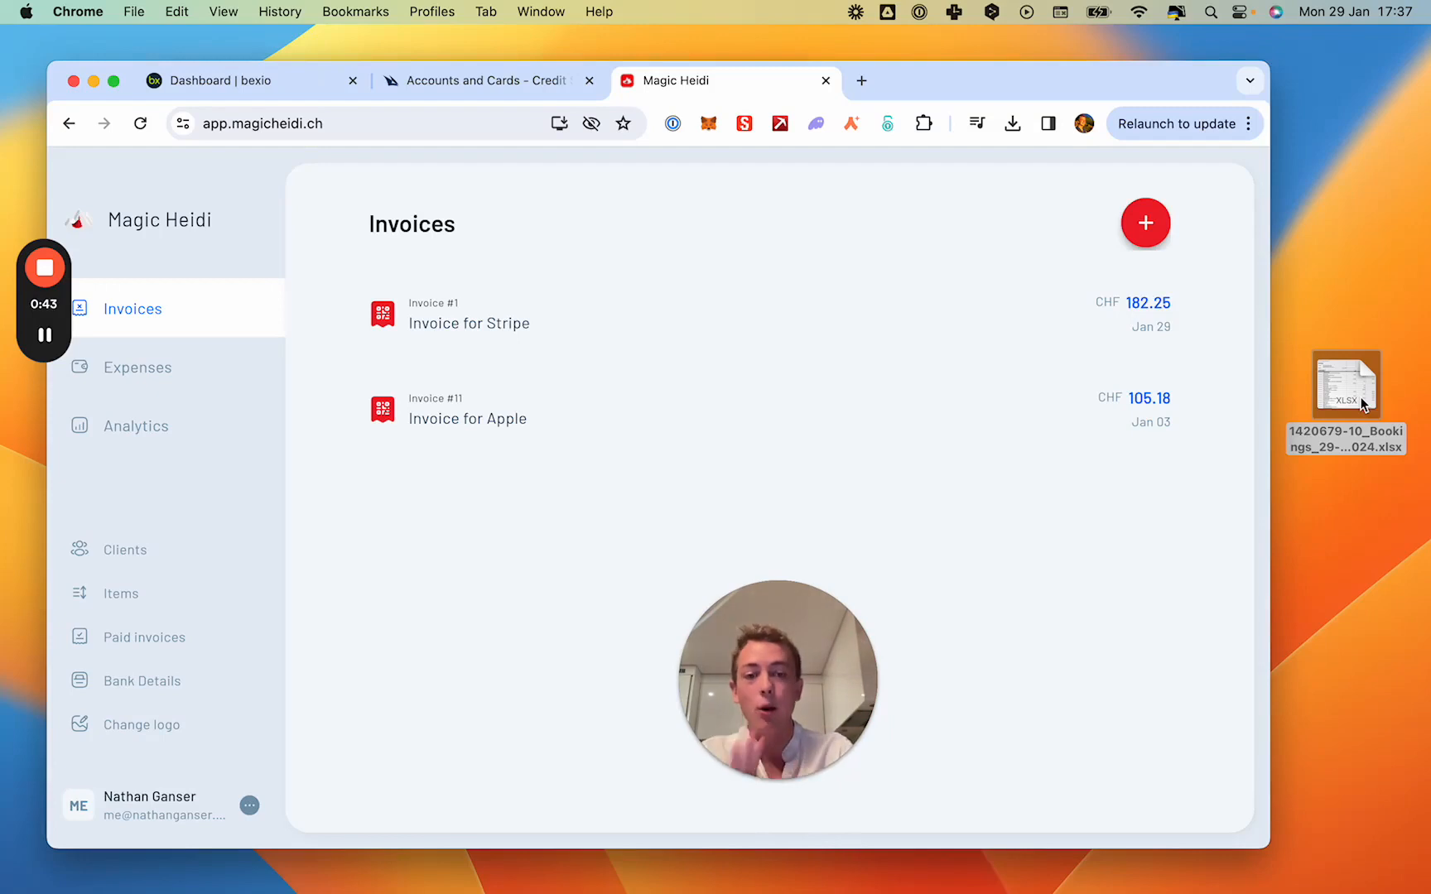
{"action": "mouse_move", "coordinate": [858, 457]}
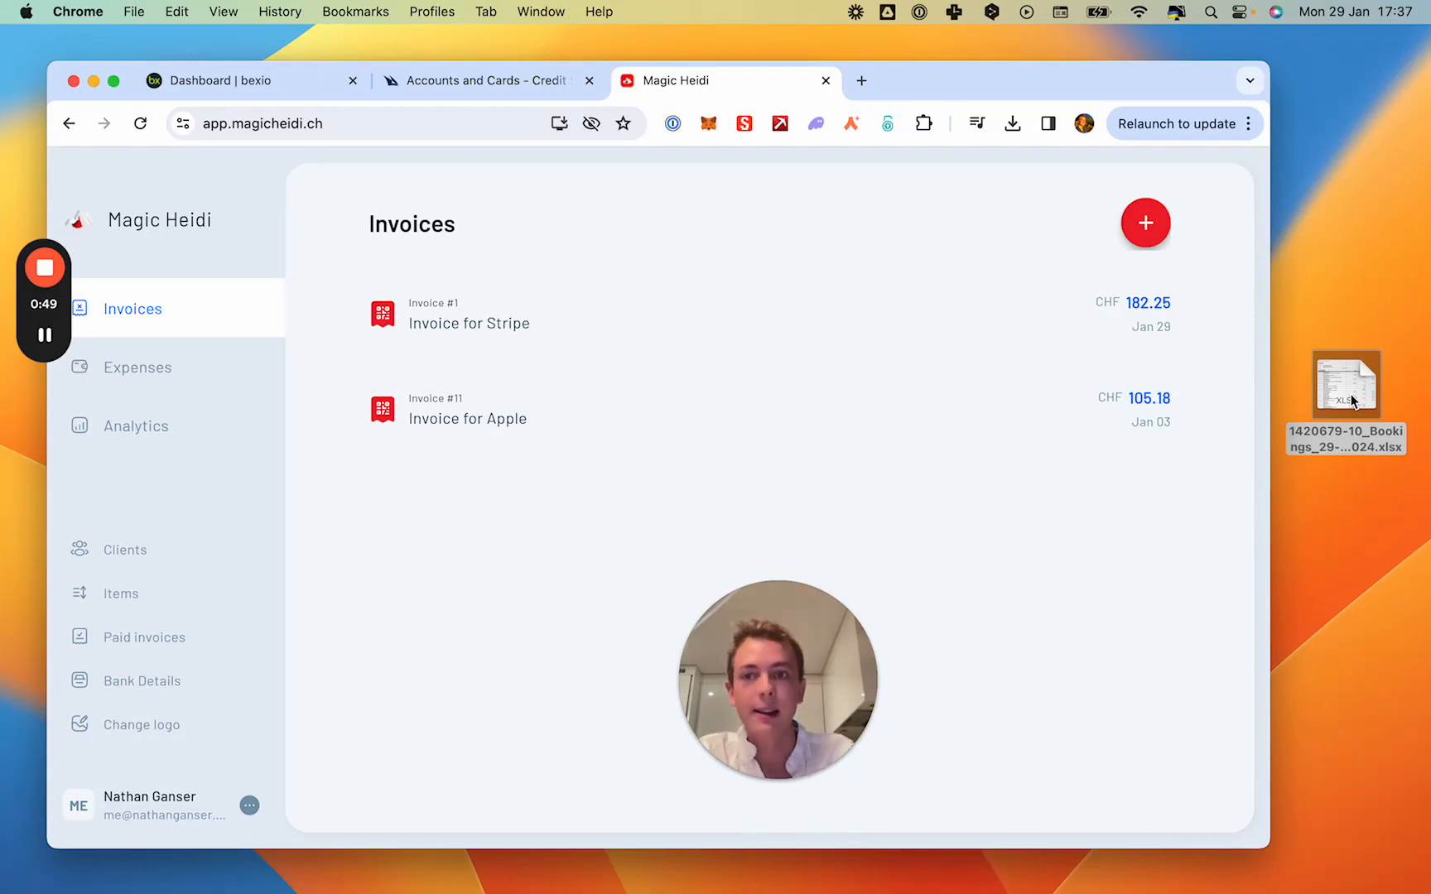
{"action": "left_click_drag", "start_coordinate": [1350, 401], "coordinate": [608, 432]}
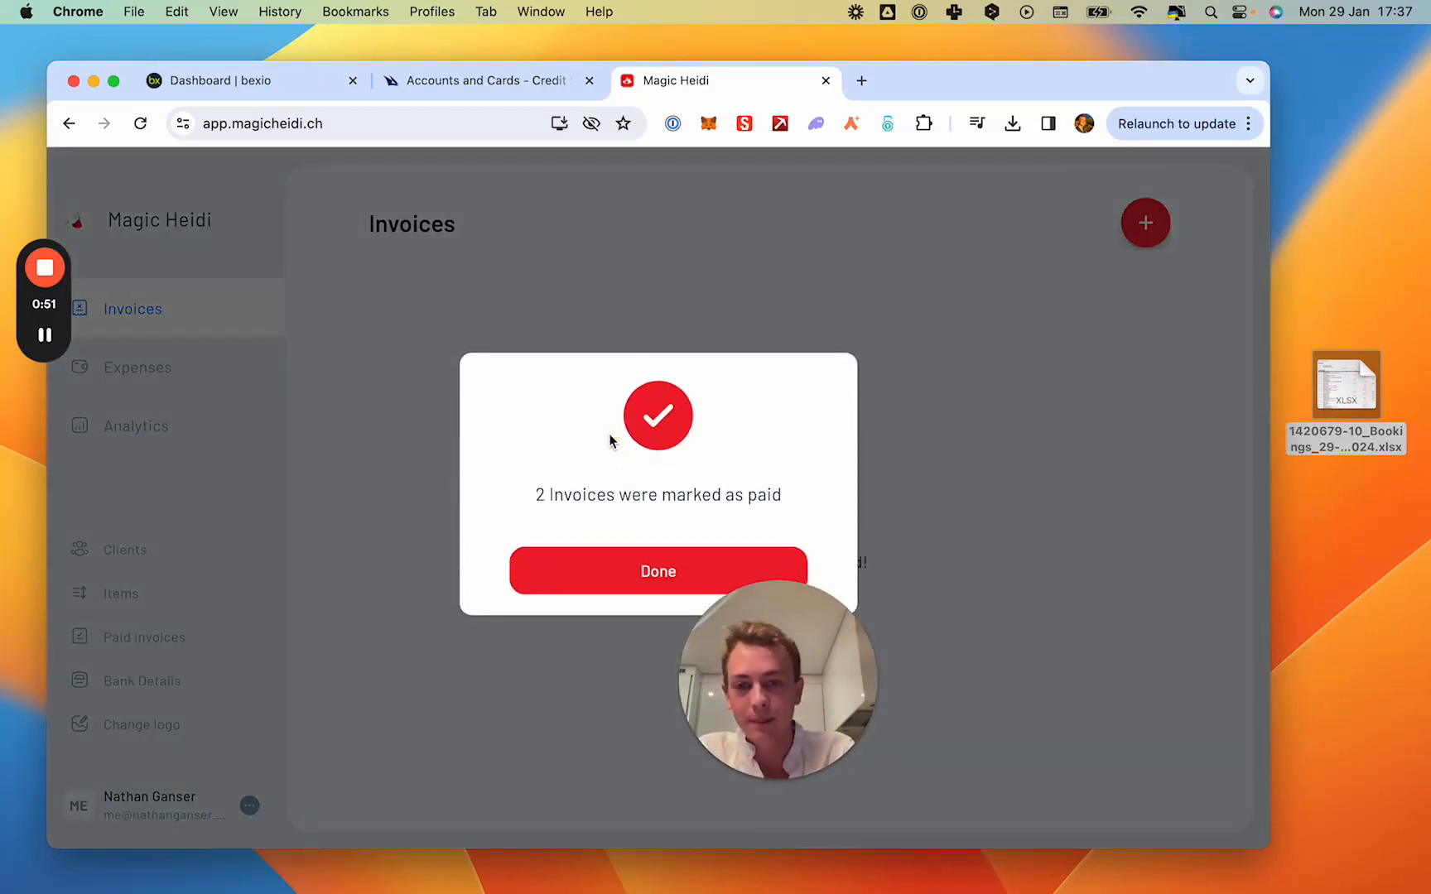
{"action": "left_click", "coordinate": [599, 573]}
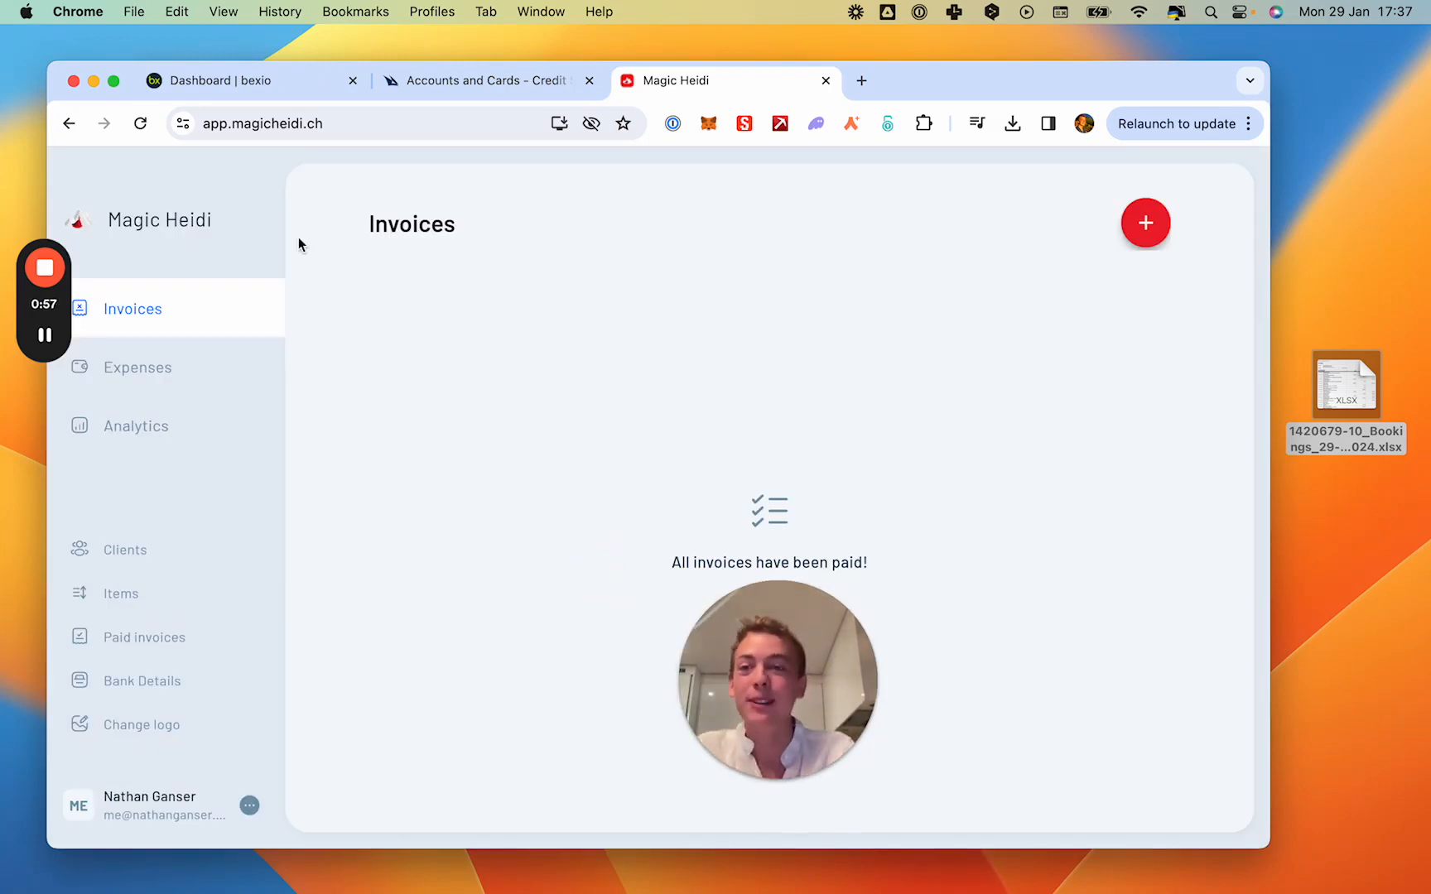
- Switch to bexio, open the Banking overview and dismiss the welcome pop-up
{"action": "left_click", "coordinate": [258, 85]}
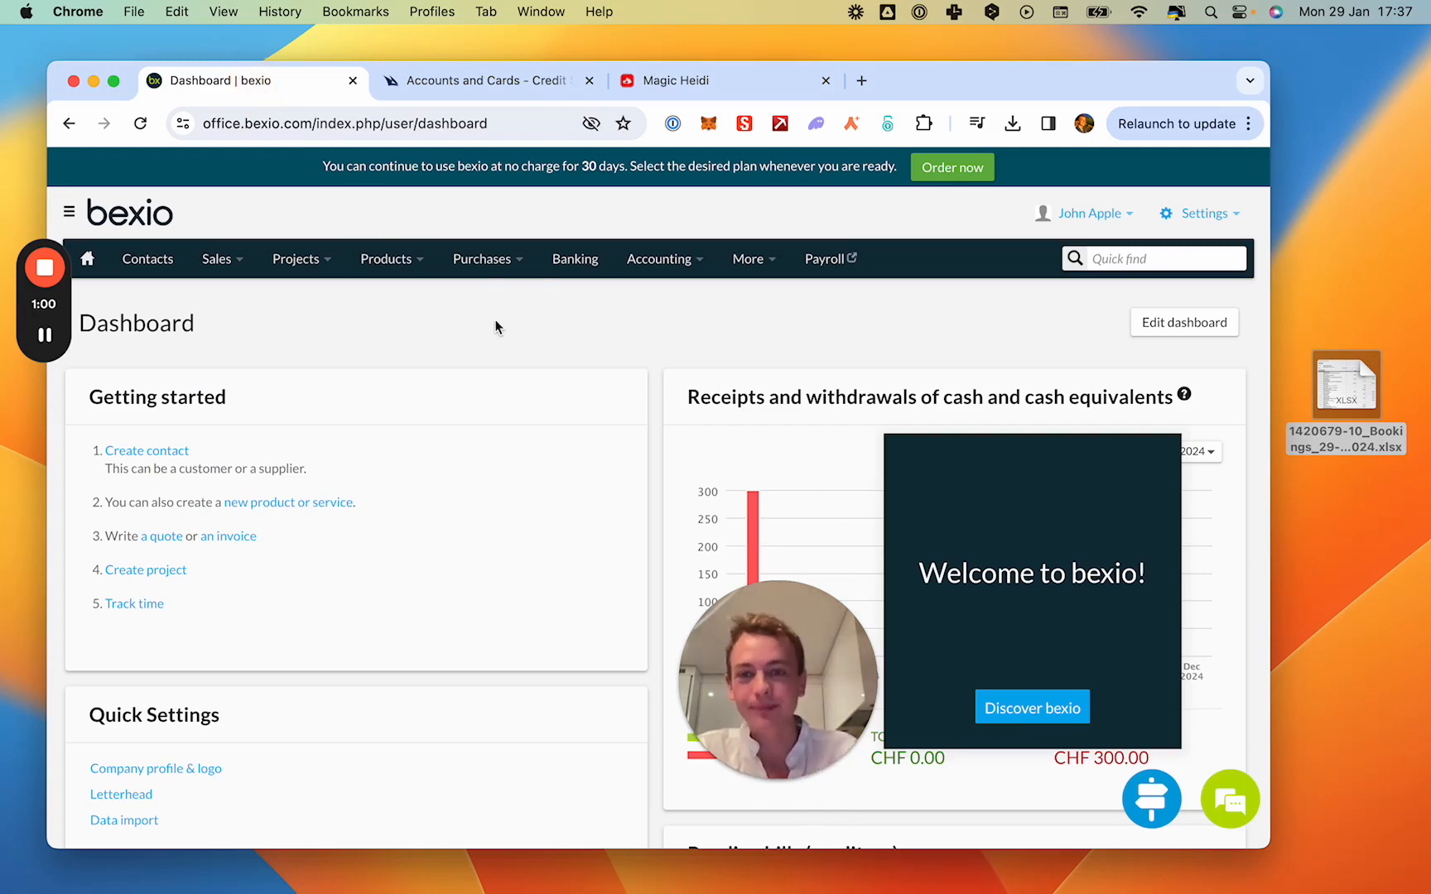
{"action": "left_click", "coordinate": [573, 269]}
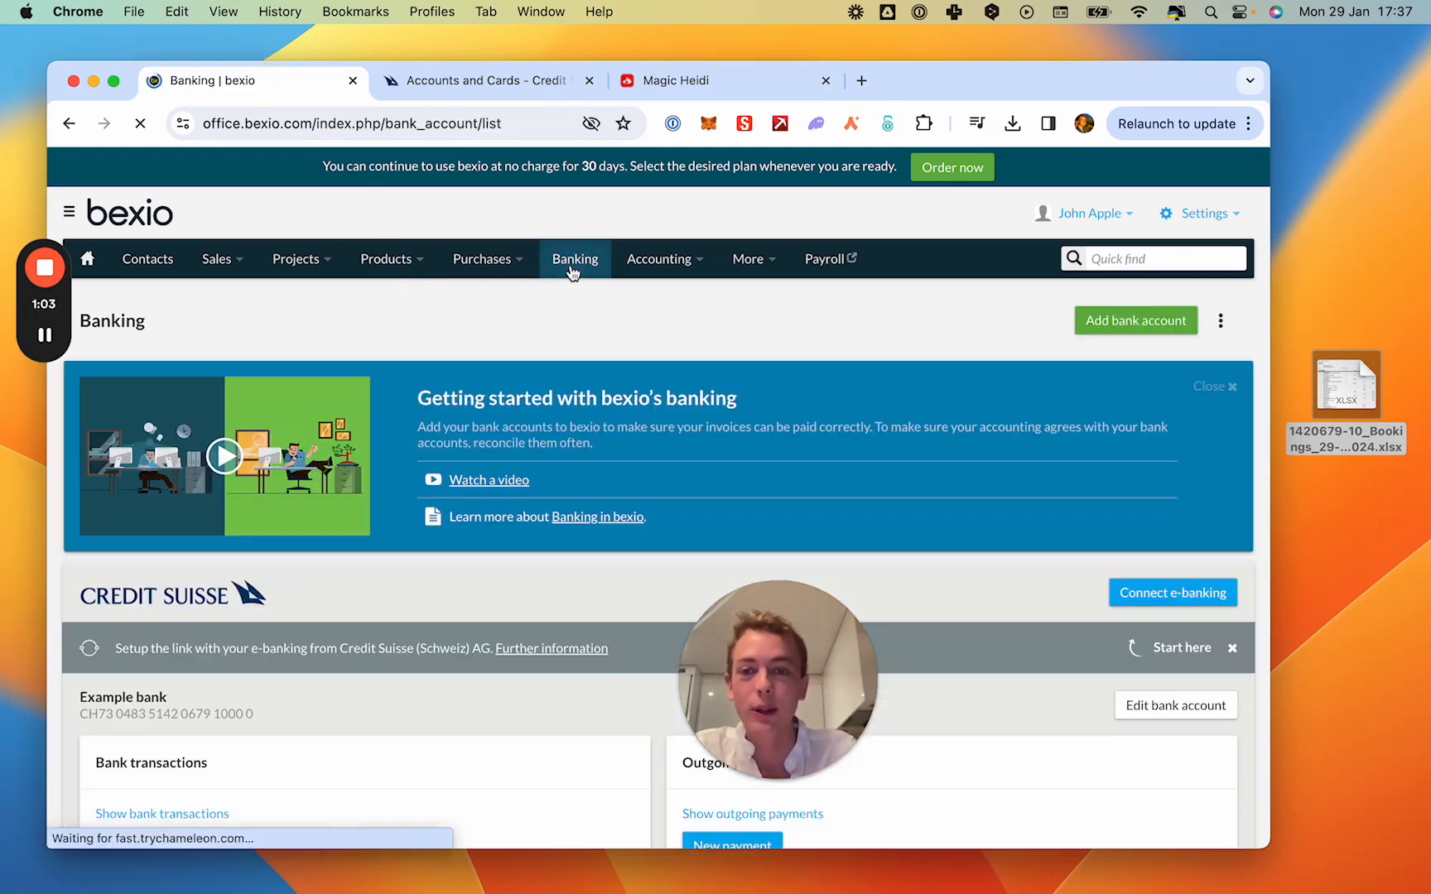
{"action": "scroll", "coordinate": [529, 369], "scroll_direction": "down", "scroll_amount": 3}
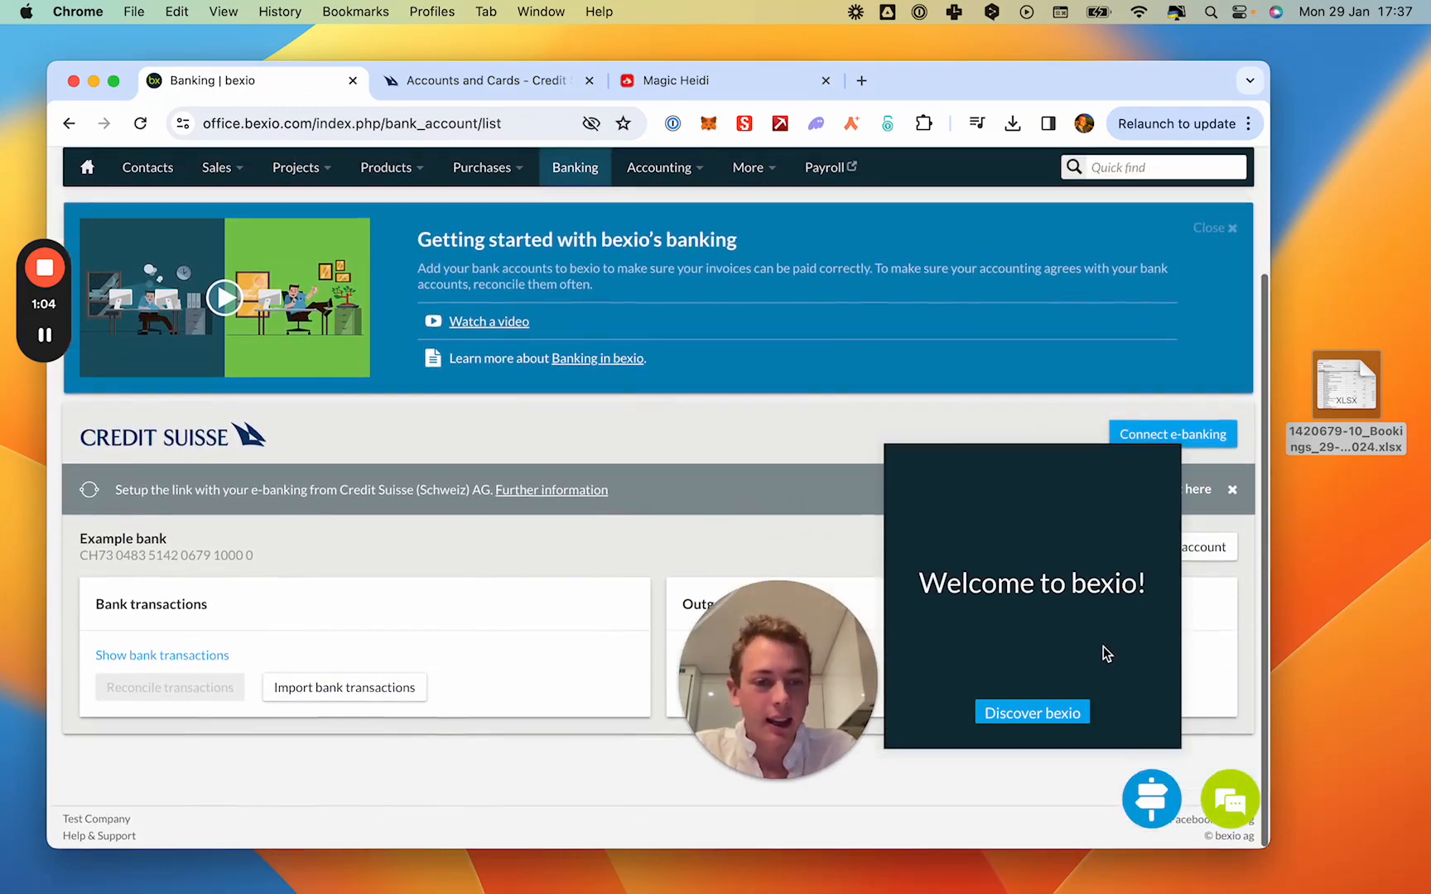
{"action": "left_click", "coordinate": [1030, 714]}
{"action": "left_click_drag", "start_coordinate": [799, 703], "coordinate": [623, 687]}
{"action": "left_click", "coordinate": [1045, 428]}
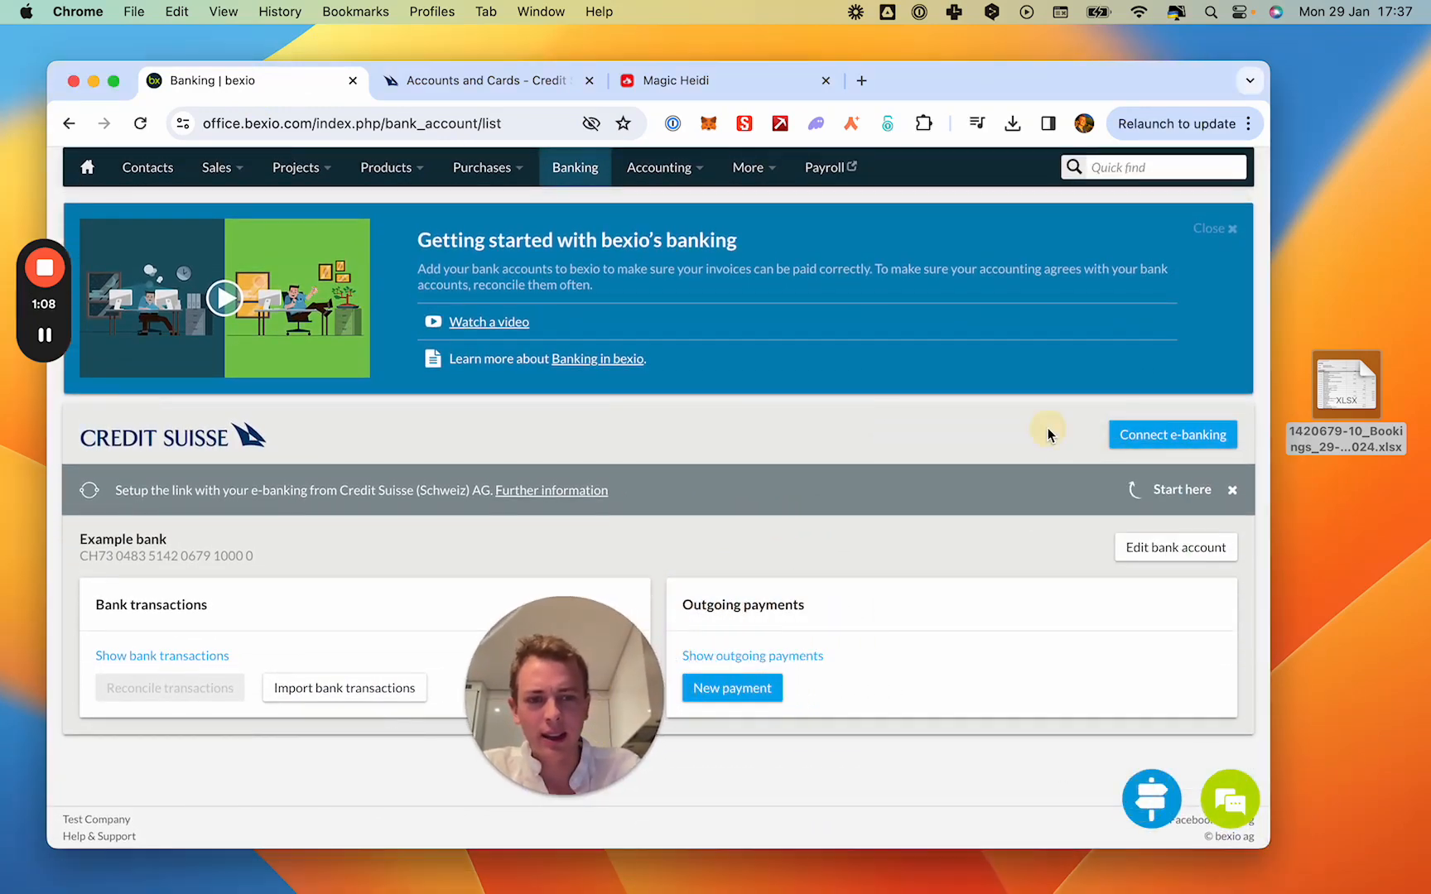
- Try to connect the Credit Suisse account in bexio to e-banking and close the linking dialog
{"action": "left_click", "coordinate": [1177, 435]}
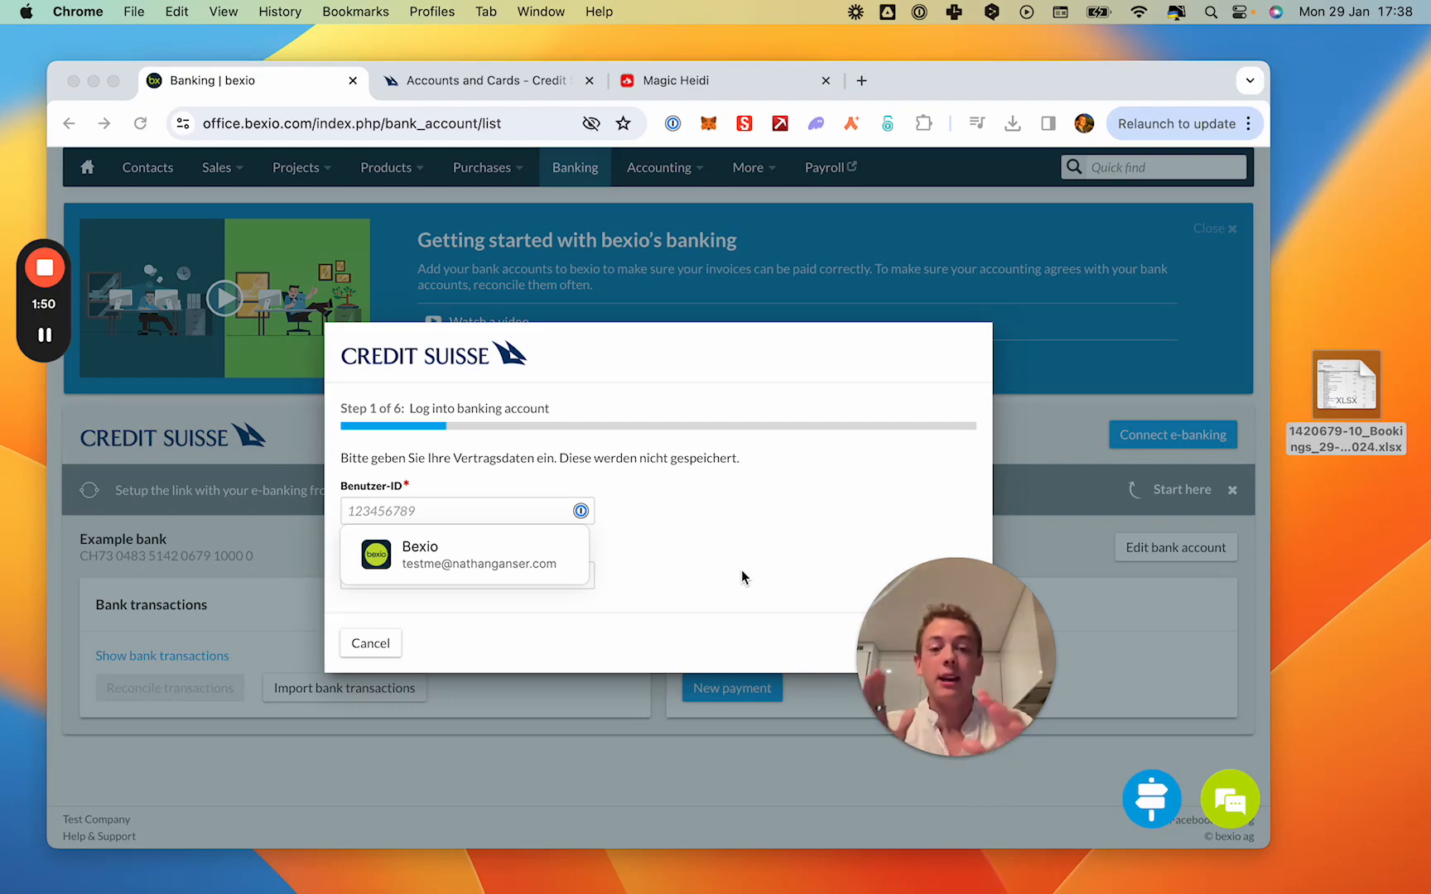
{"action": "mouse_move", "coordinate": [56, 344]}
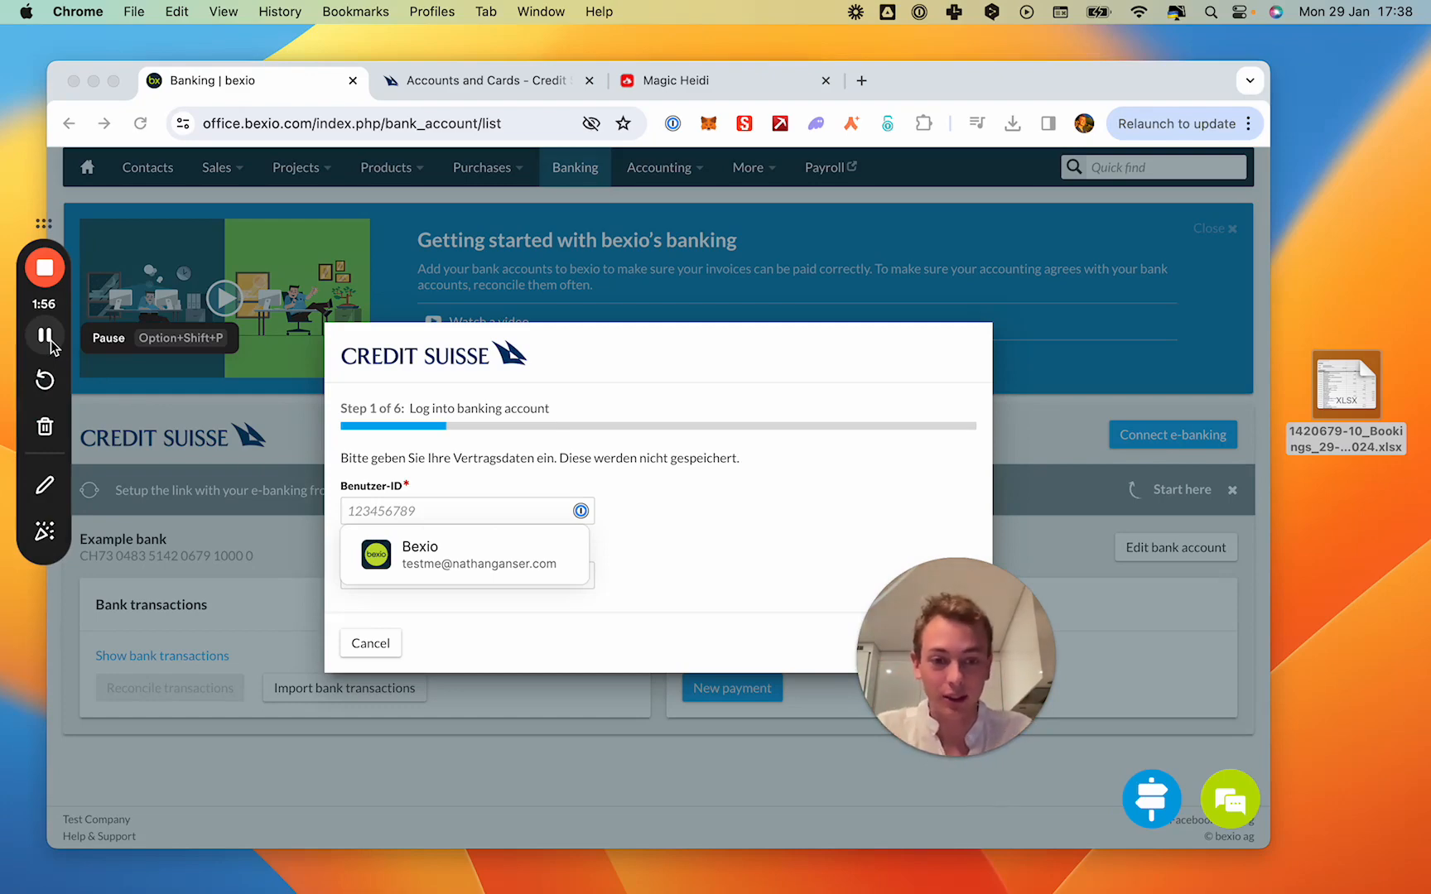
{"action": "left_click", "coordinate": [48, 338]}
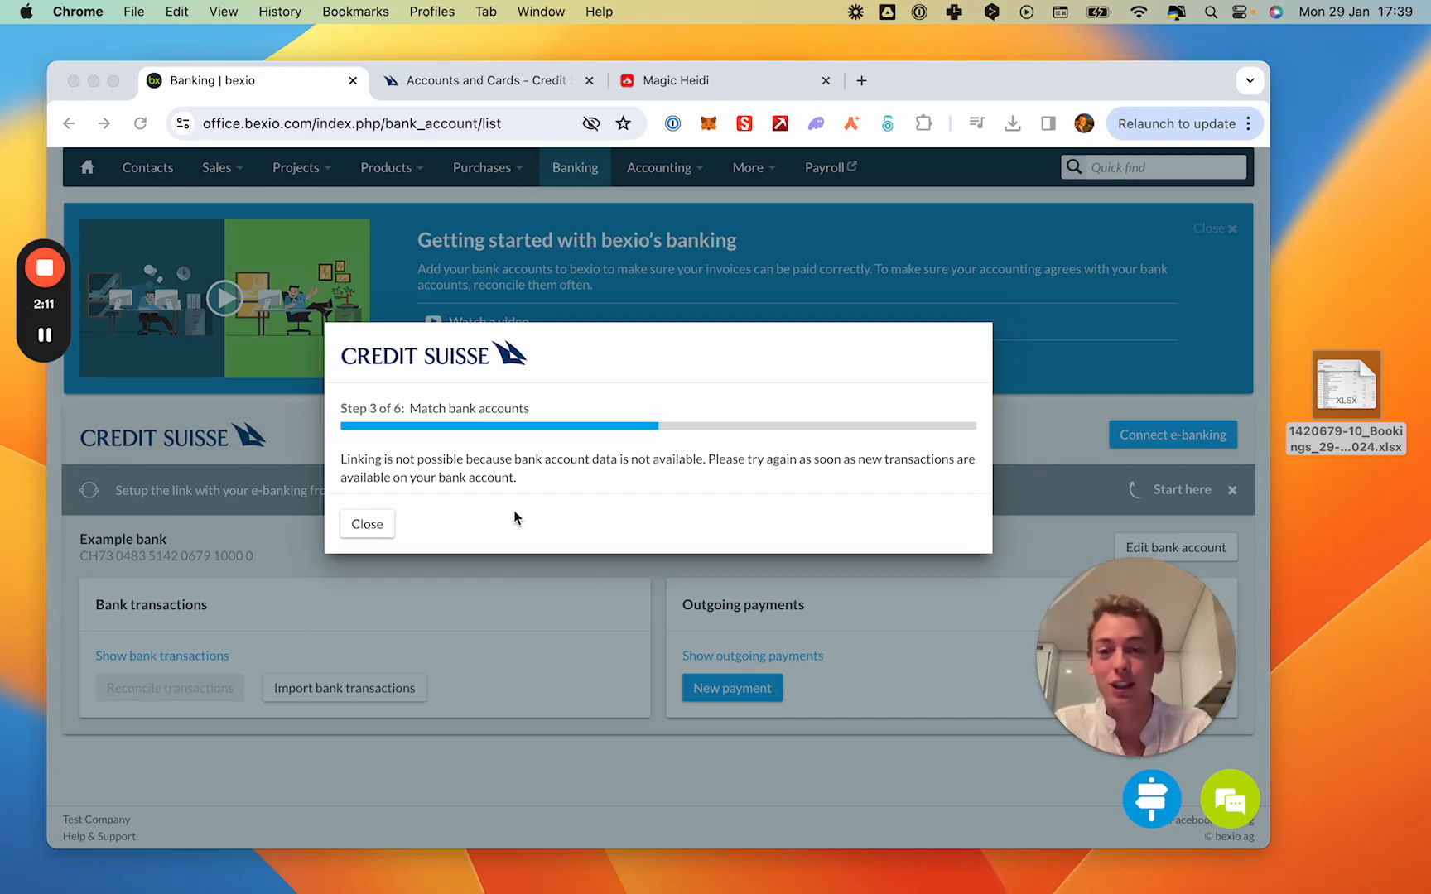
{"action": "left_click", "coordinate": [357, 528]}
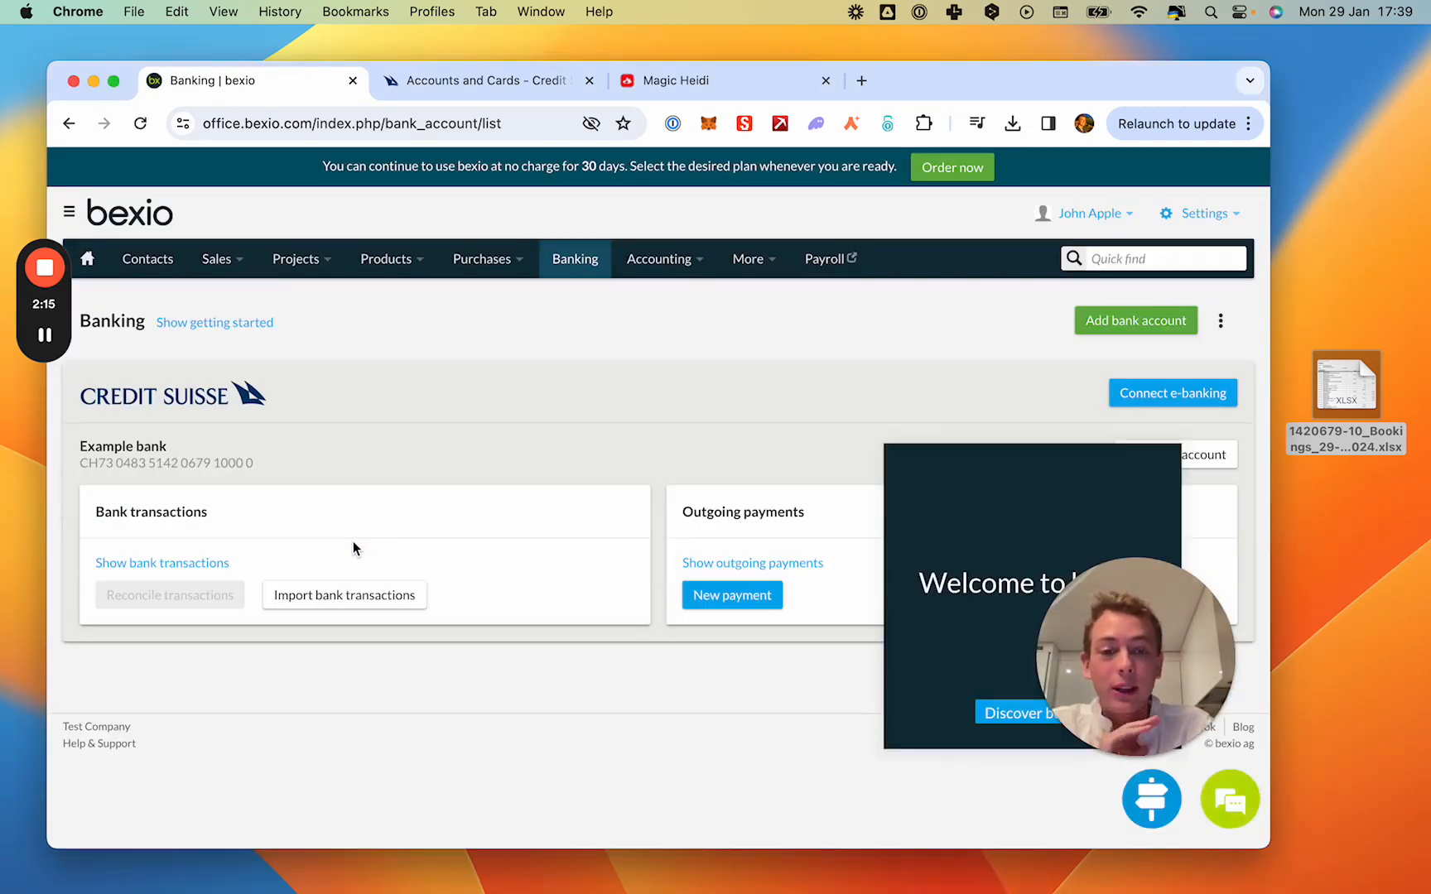
- Open bexio's bank transaction import and compare its required statement file format with the export options in Credit Suisse online banking
{"action": "left_click", "coordinate": [1150, 800]}
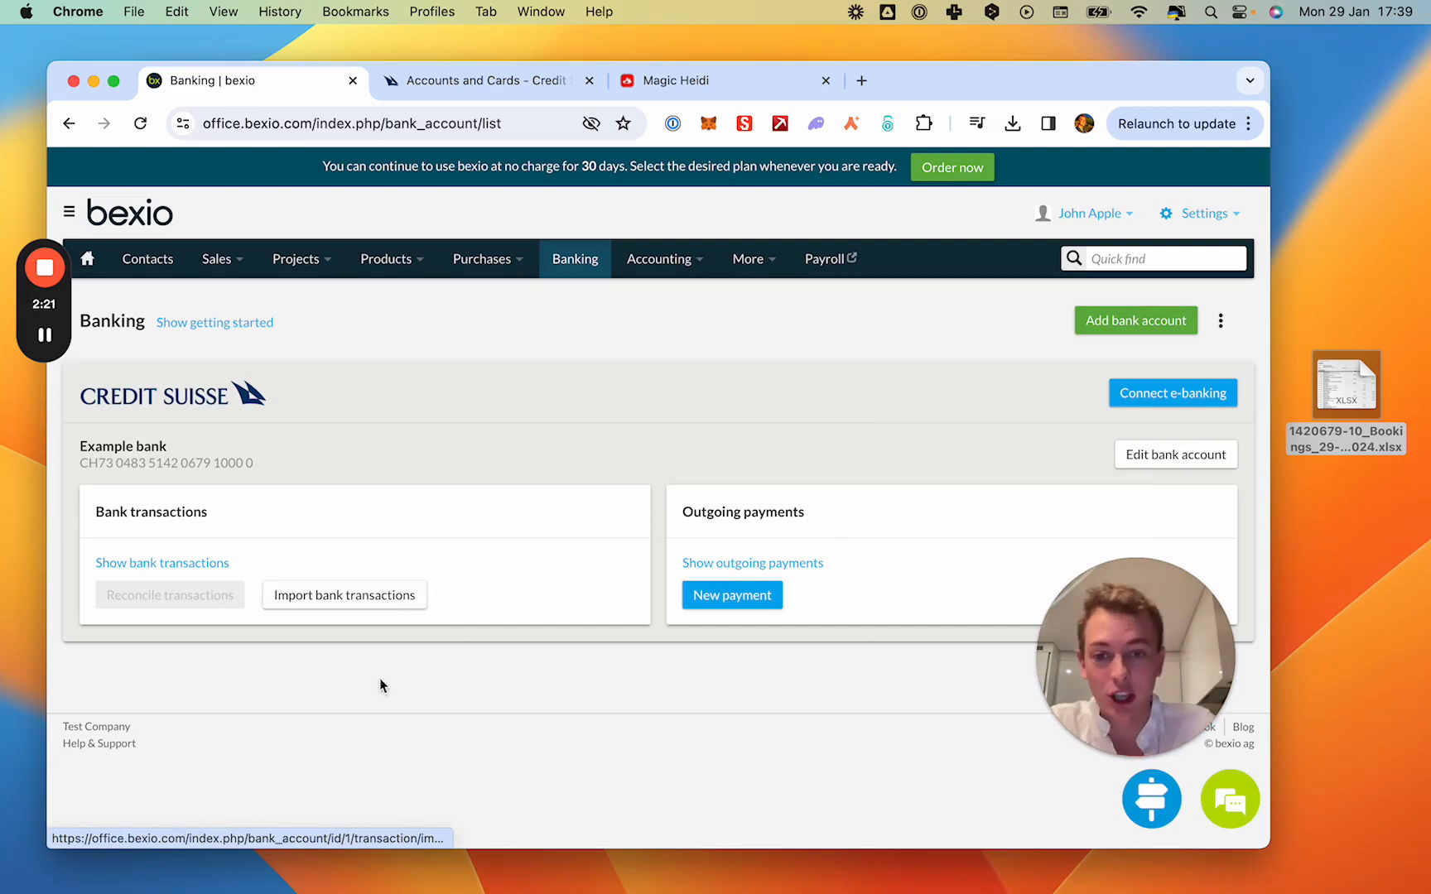
{"action": "left_click", "coordinate": [348, 604]}
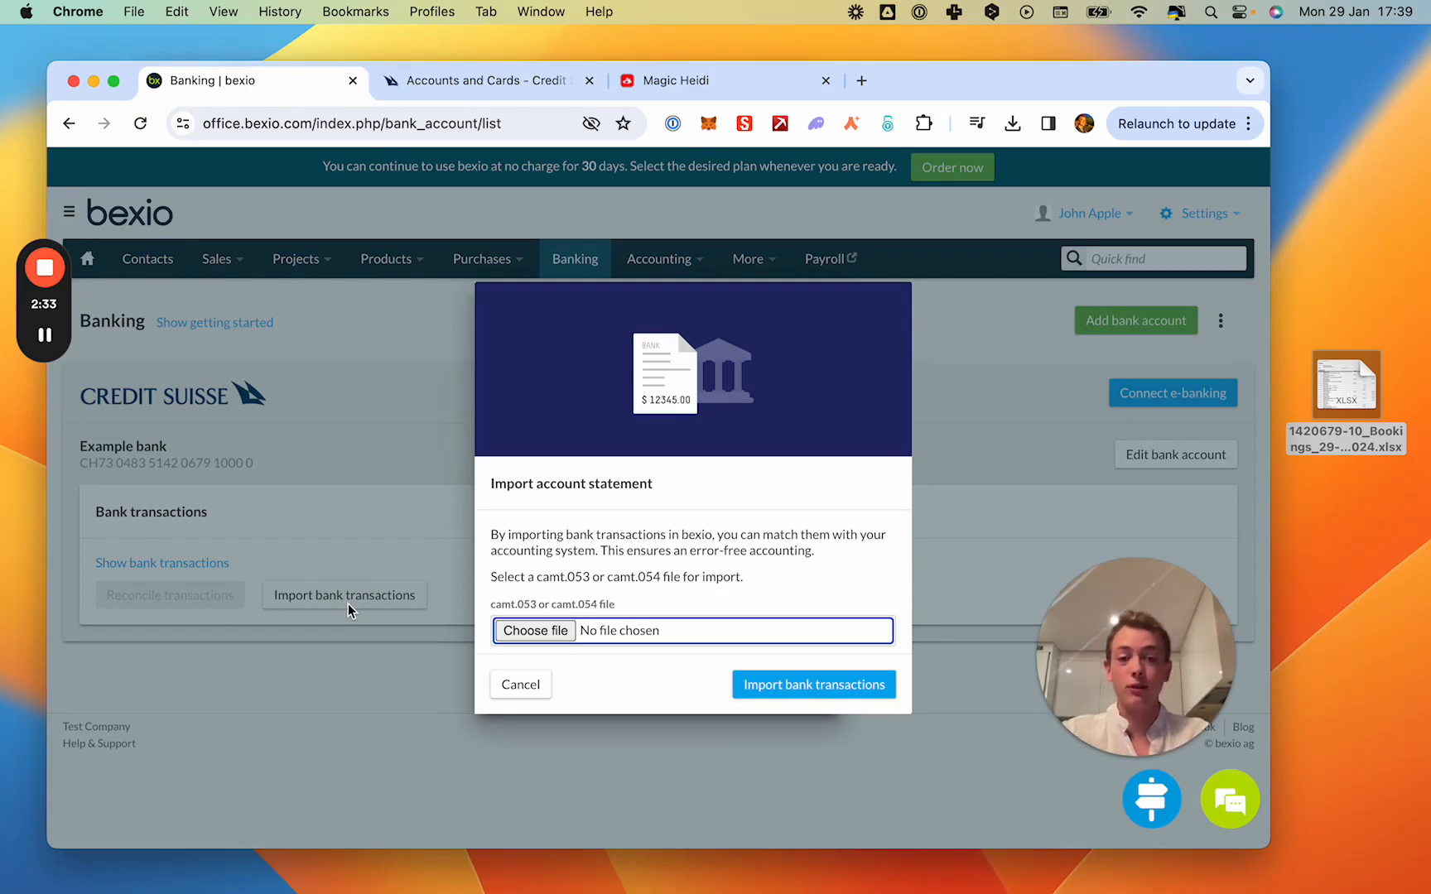
{"action": "left_click", "coordinate": [462, 82]}
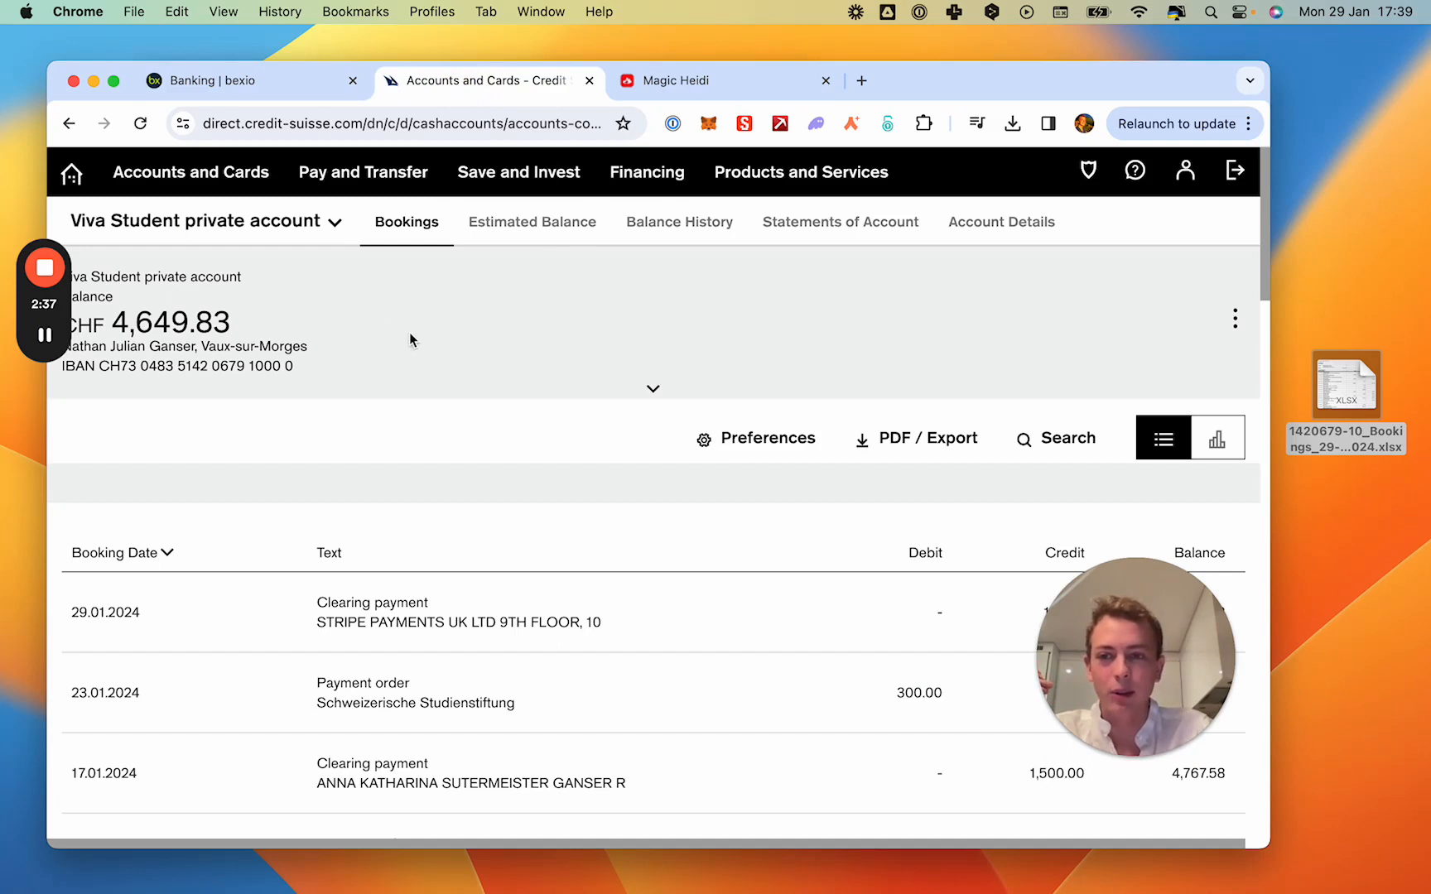
{"action": "left_click", "coordinate": [938, 439]}
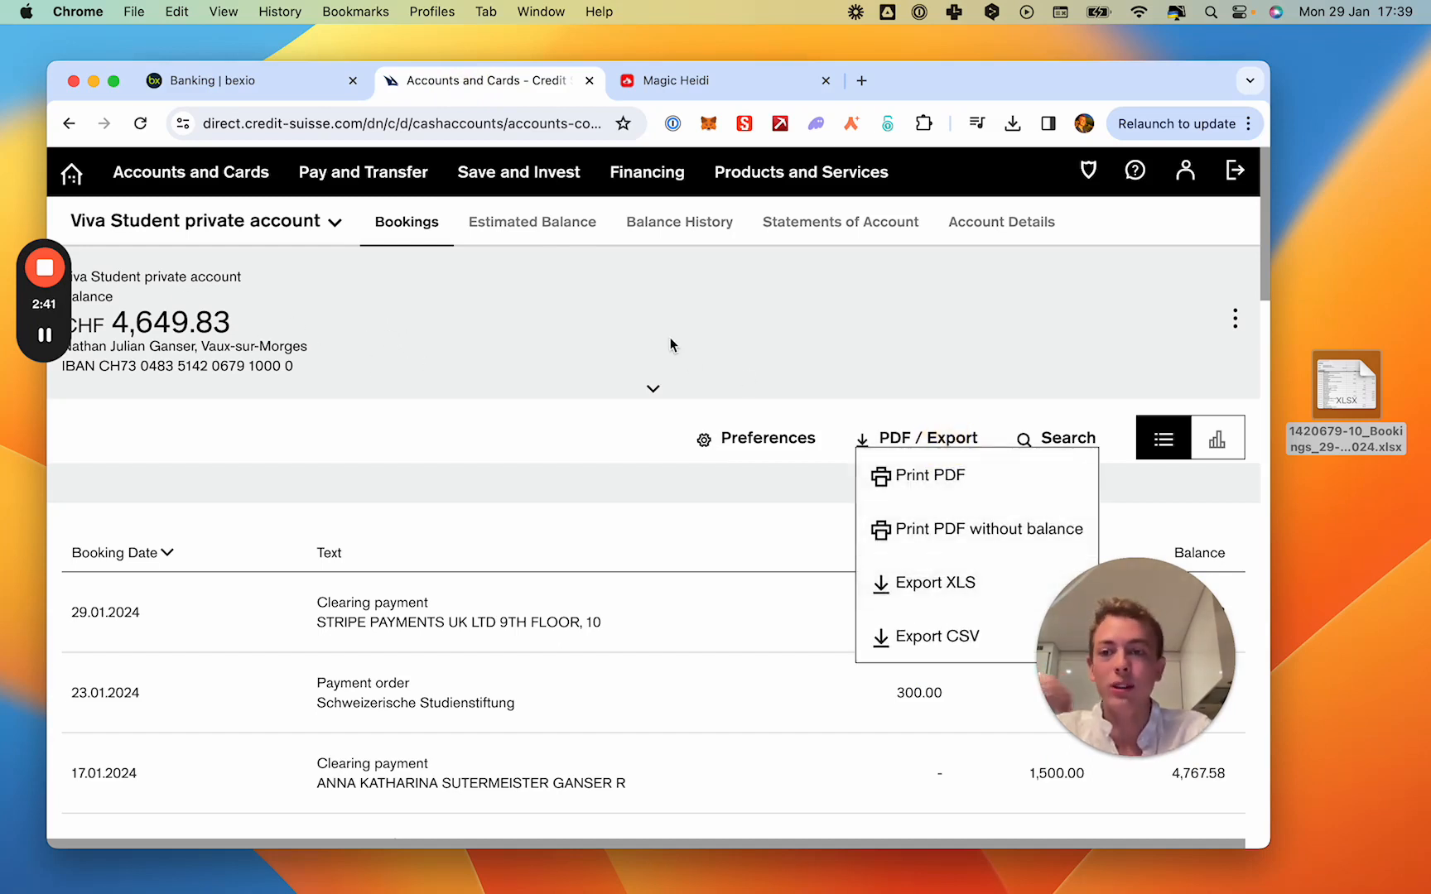
{"action": "left_click", "coordinate": [269, 70]}
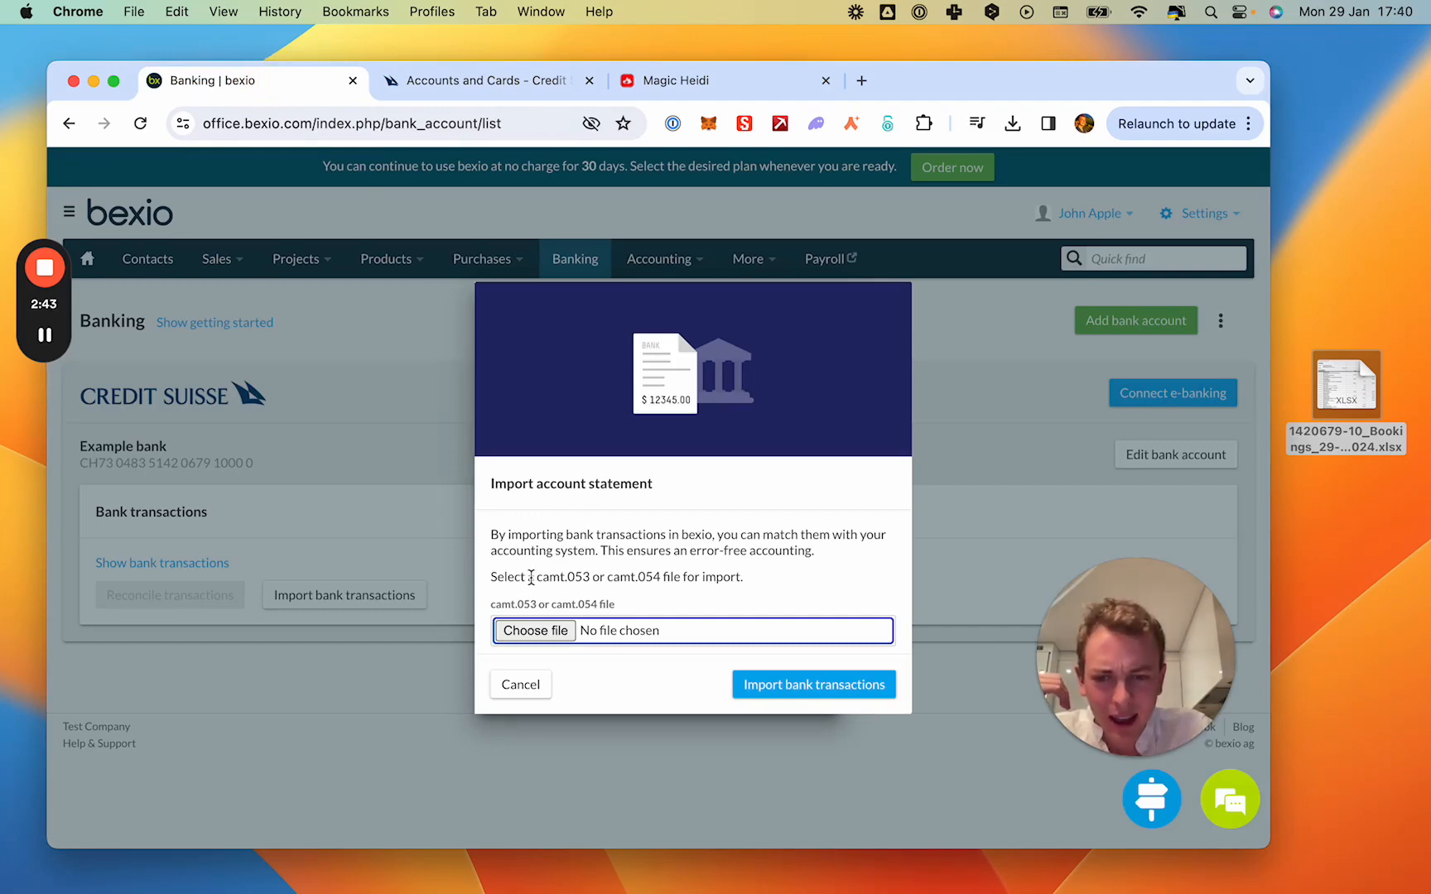
{"action": "left_click_drag", "start_coordinate": [542, 577], "coordinate": [584, 577]}
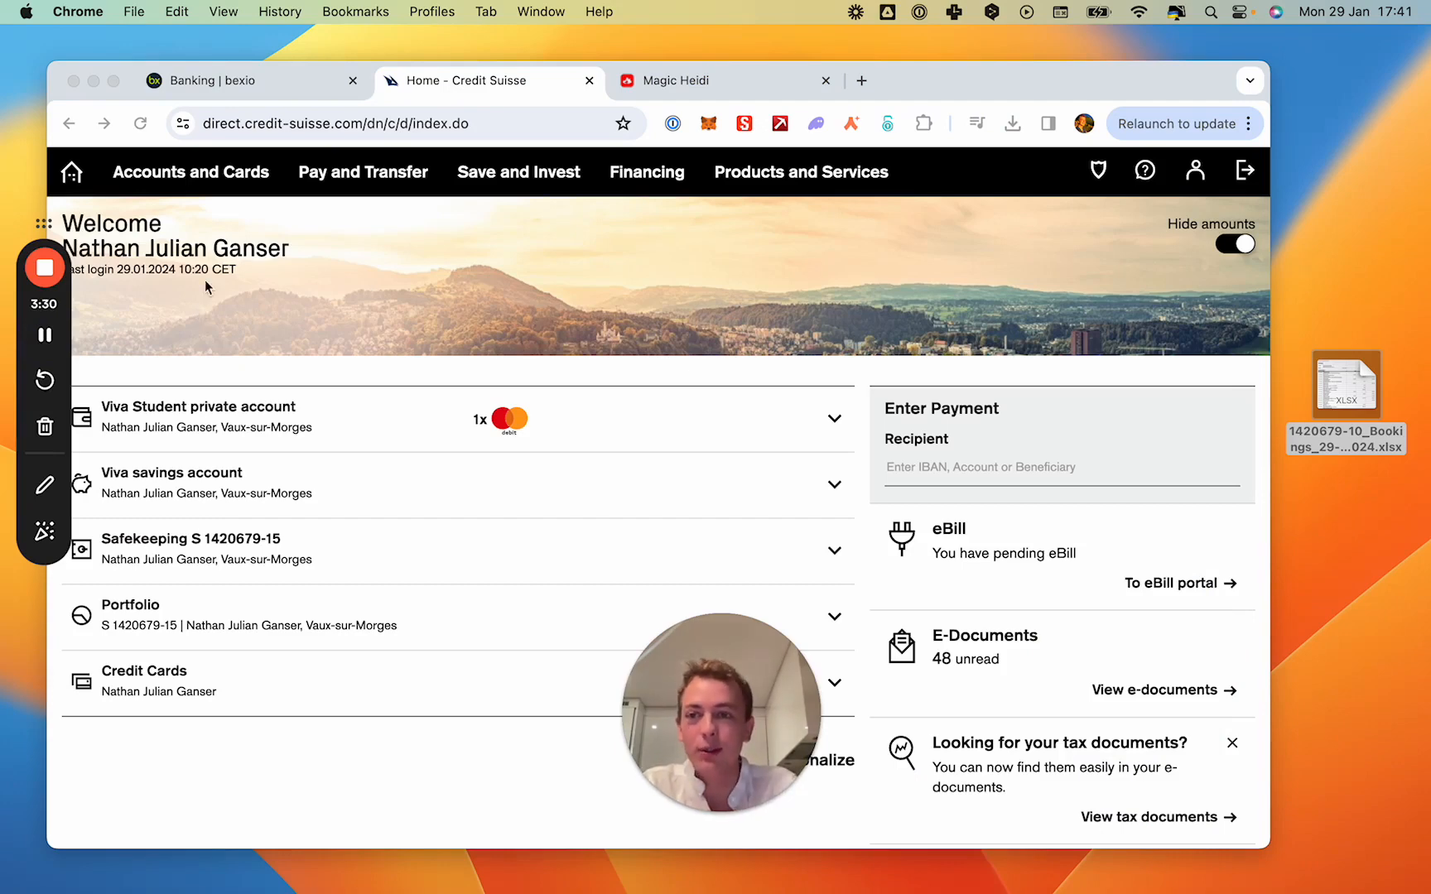
- In Credit Suisse online banking, start an Infaccount subscription order for the Viva Student private account
{"action": "left_click", "coordinate": [186, 173]}
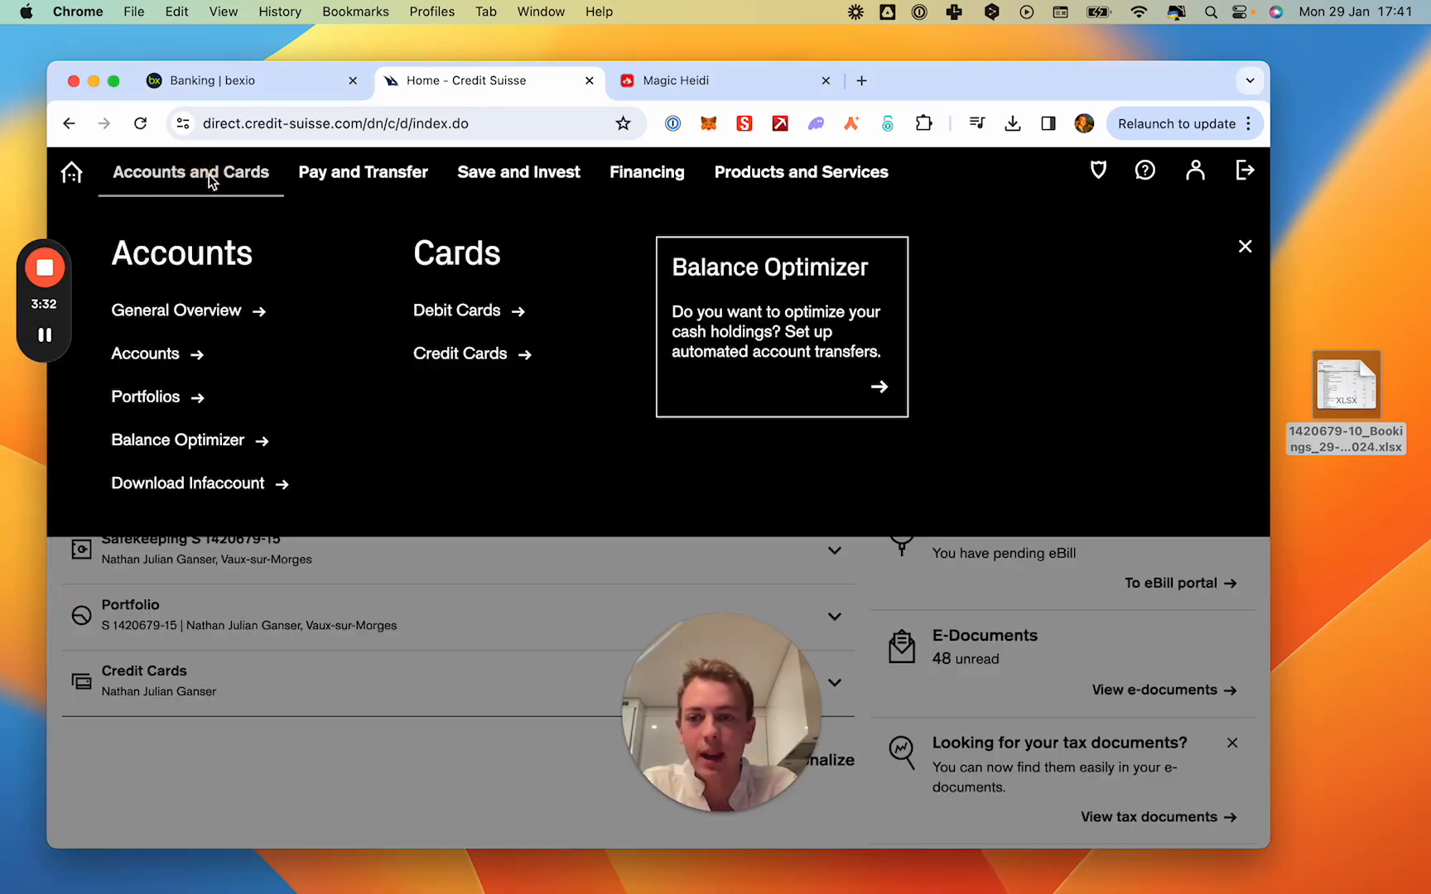
{"action": "left_click", "coordinate": [192, 486]}
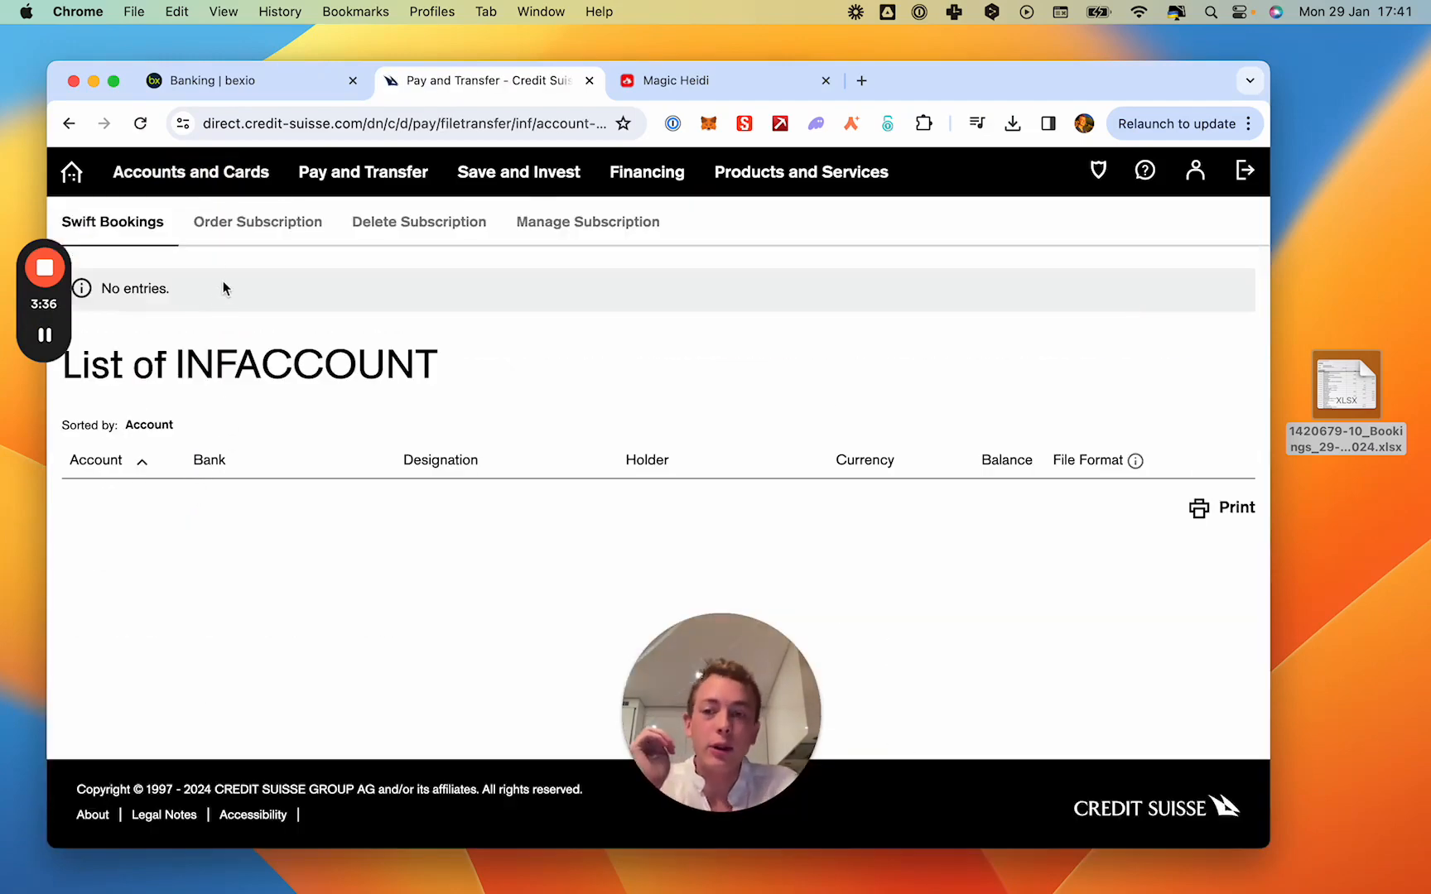
{"action": "left_click", "coordinate": [241, 237]}
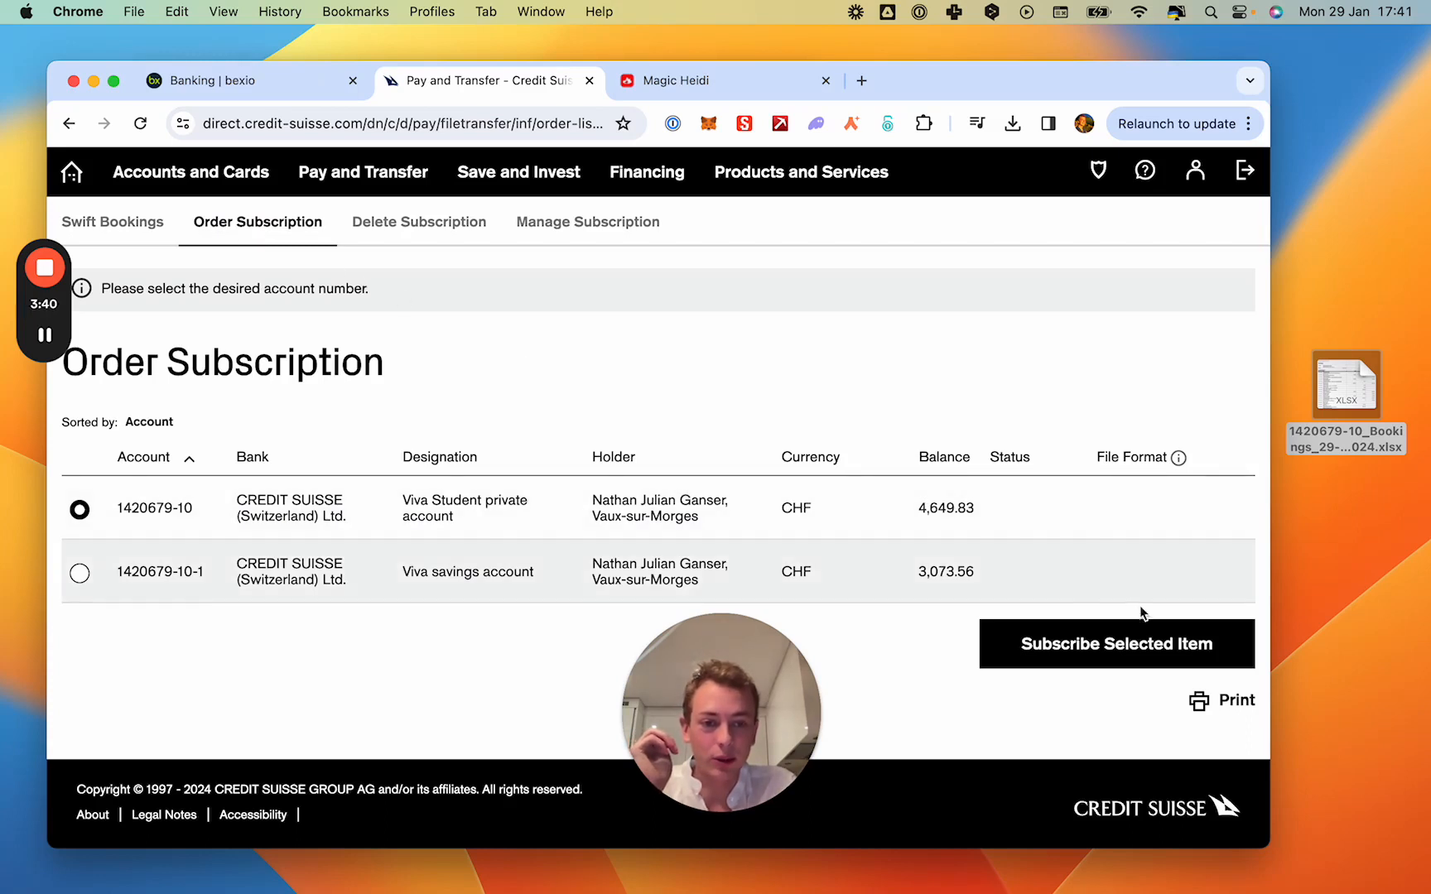
{"action": "left_click", "coordinate": [1126, 658]}
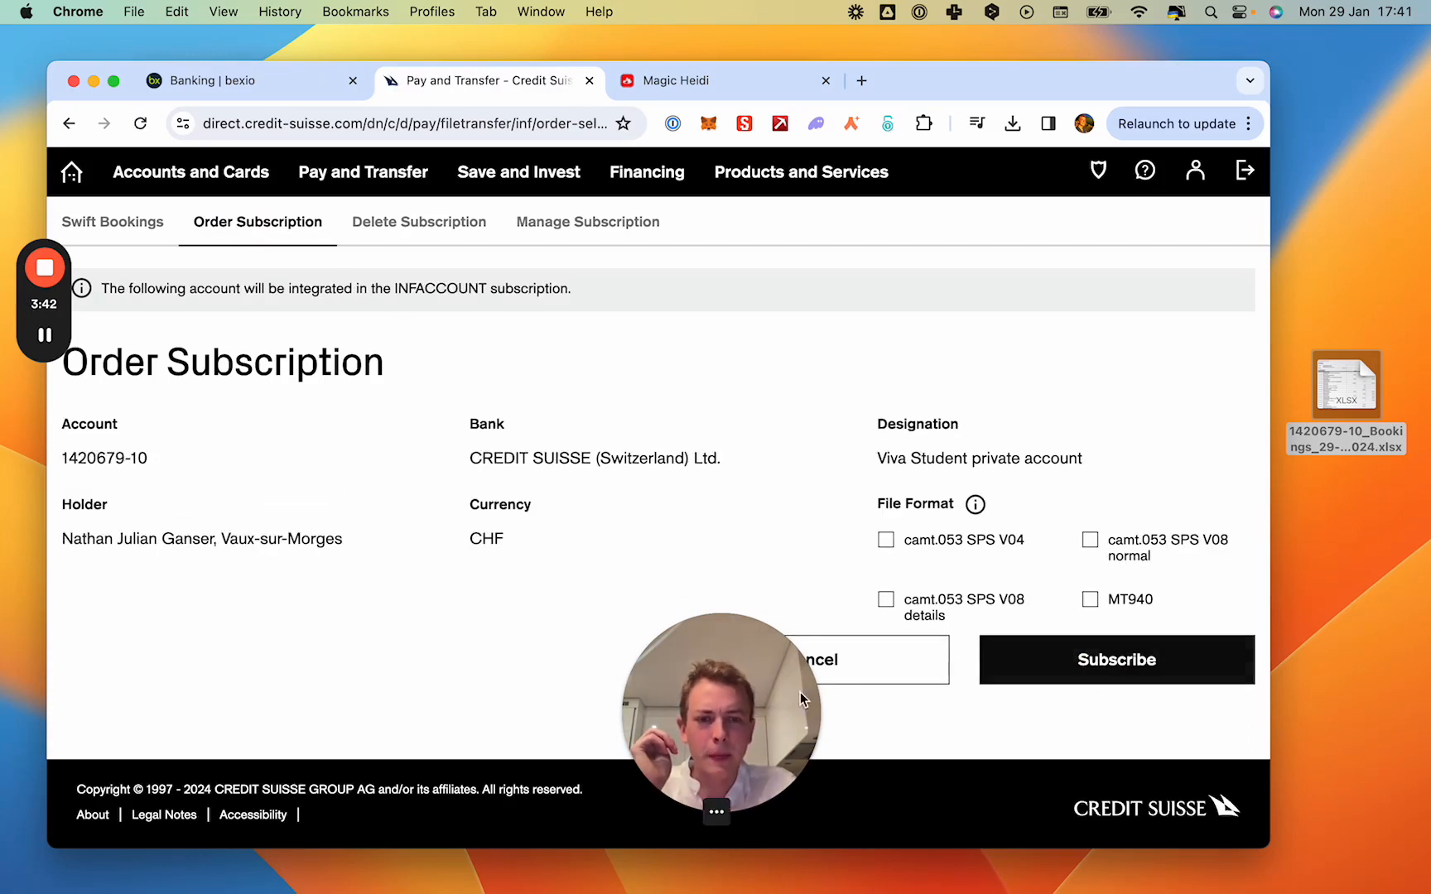
{"action": "left_click", "coordinate": [724, 700]}
{"action": "left_click_drag", "start_coordinate": [725, 699], "coordinate": [405, 711]}
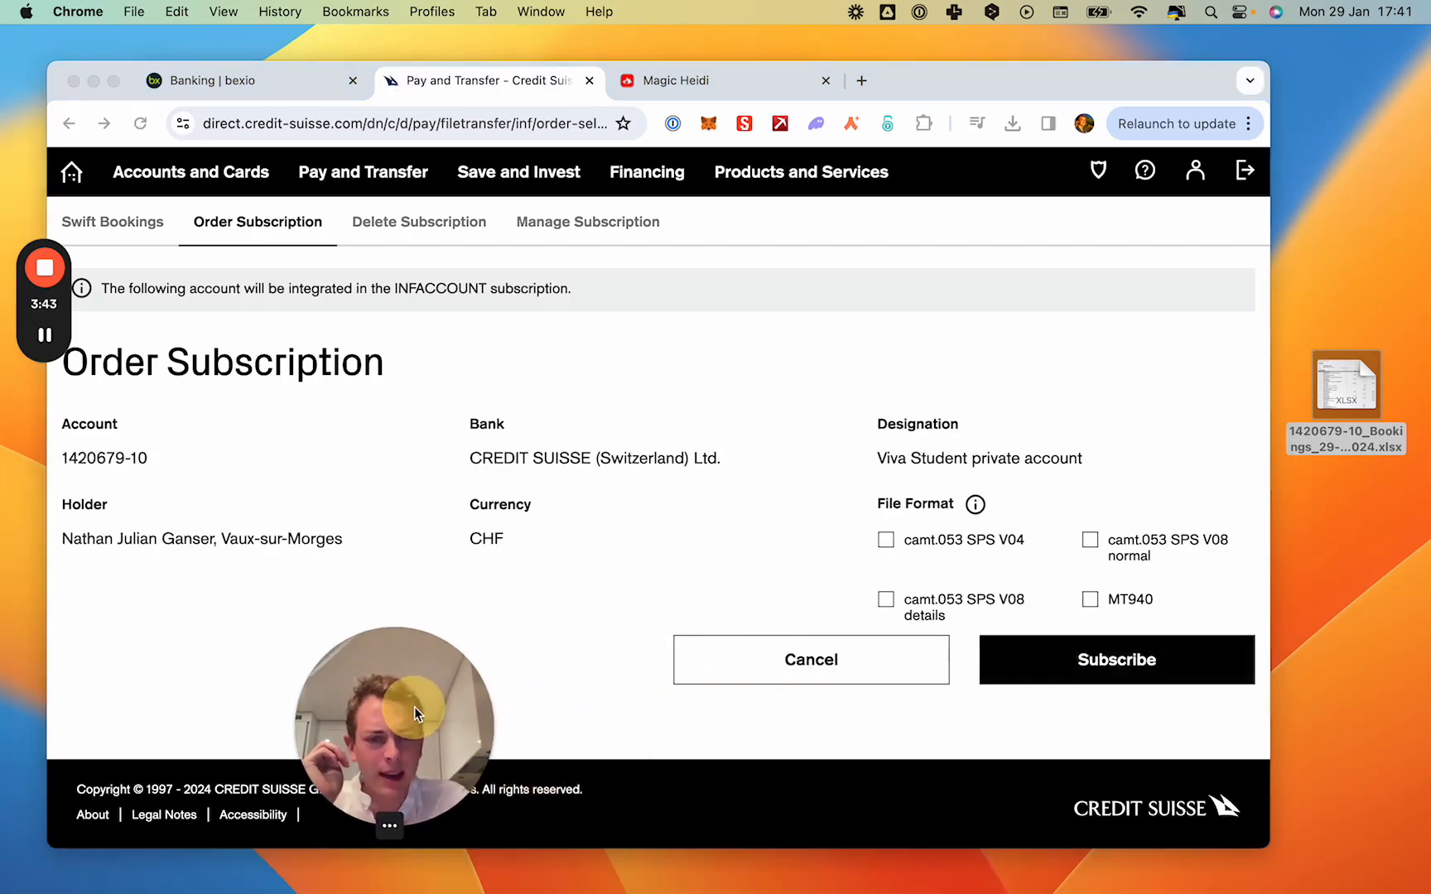
- Subscribe the account with the file formats camt.053 SPS V04 and camt.053 SPS V08 normal, and continue past the confirmation
{"action": "left_click", "coordinate": [836, 548]}
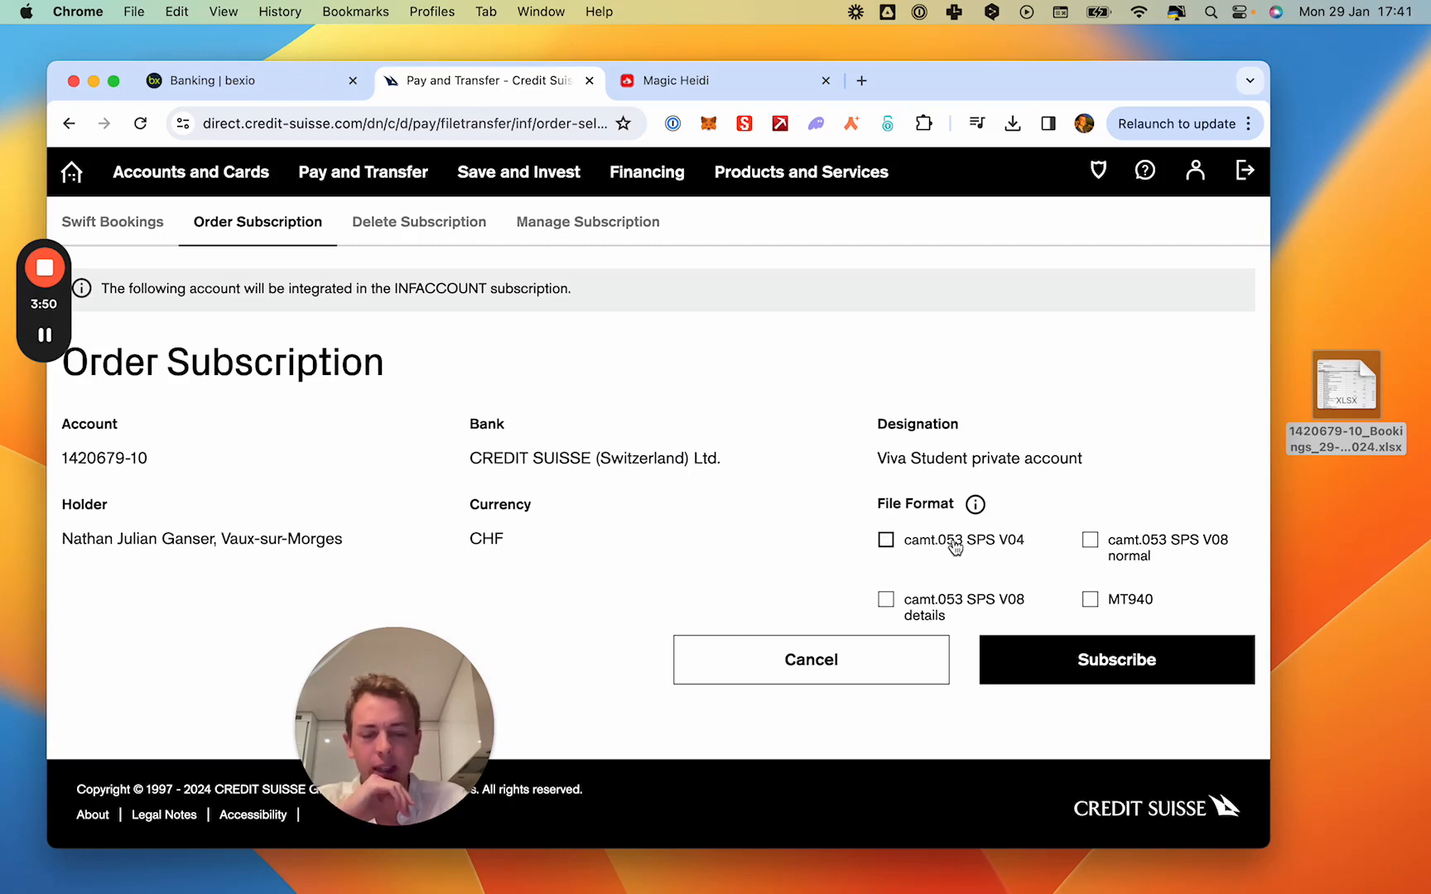
{"action": "left_click", "coordinate": [885, 540]}
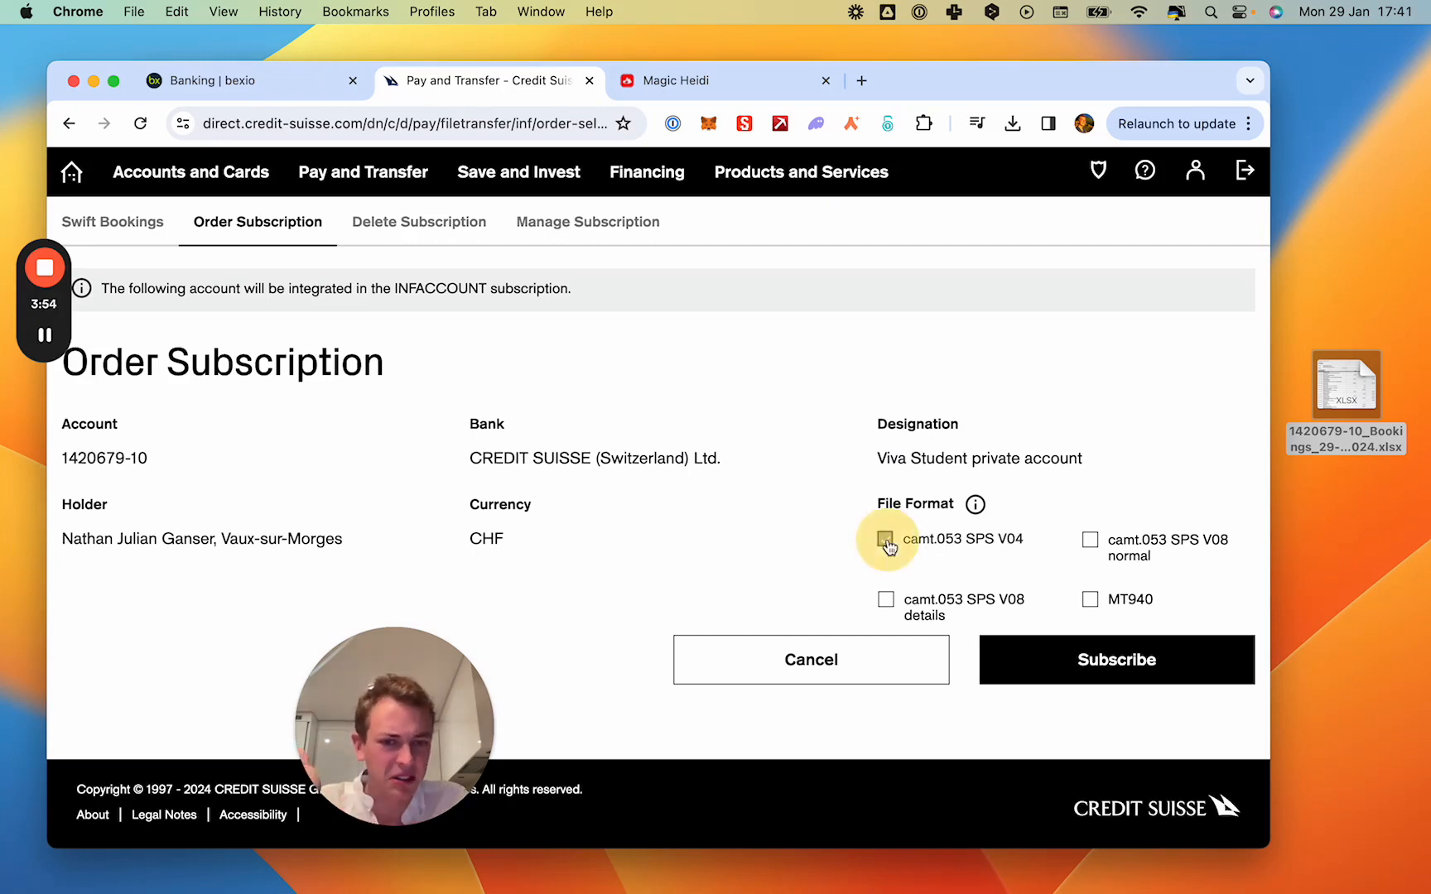
{"action": "left_click", "coordinate": [885, 598]}
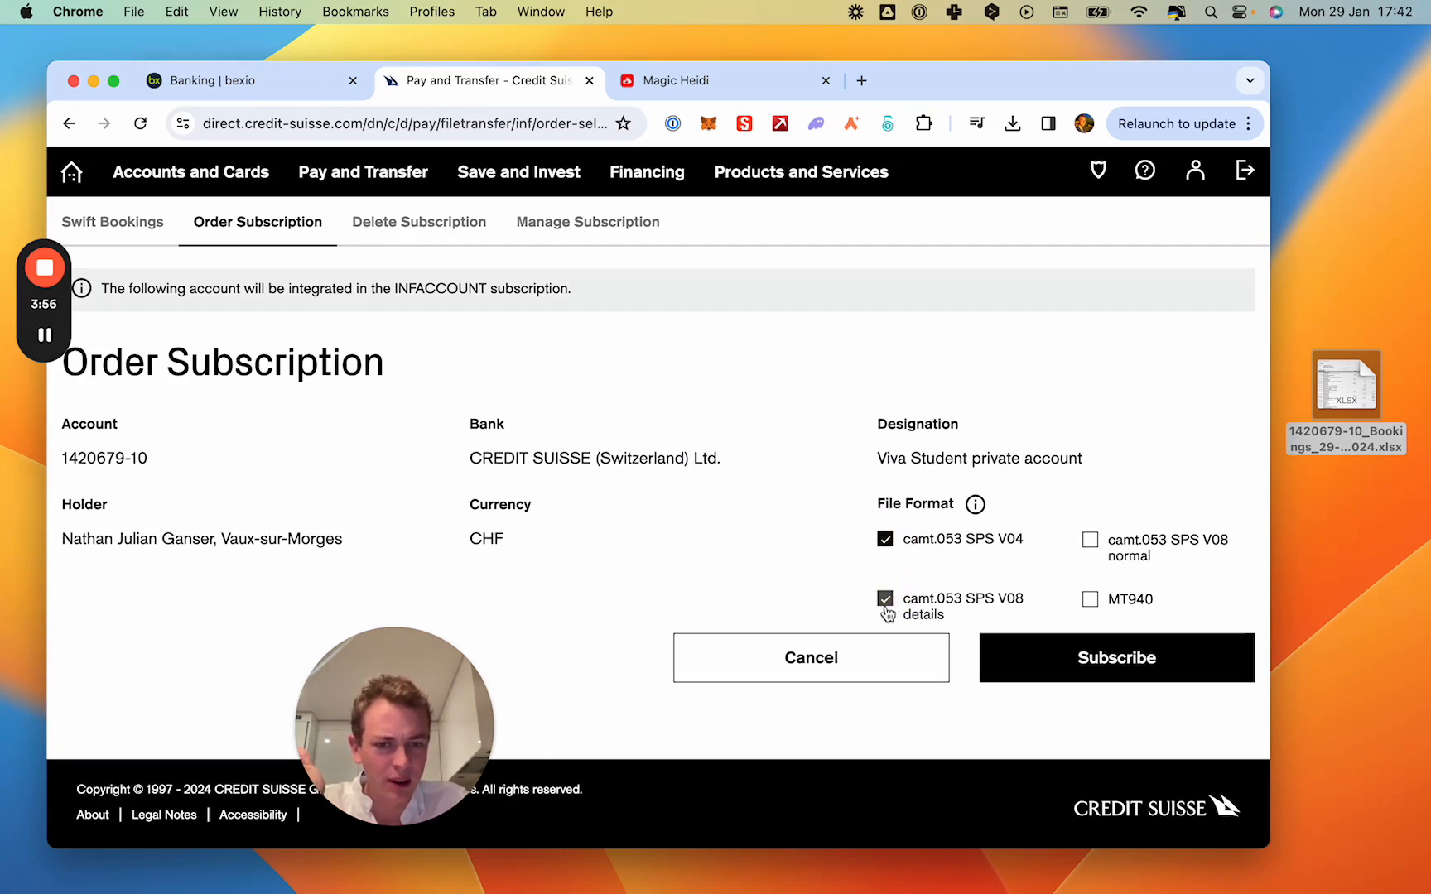
{"action": "left_click", "coordinate": [886, 606]}
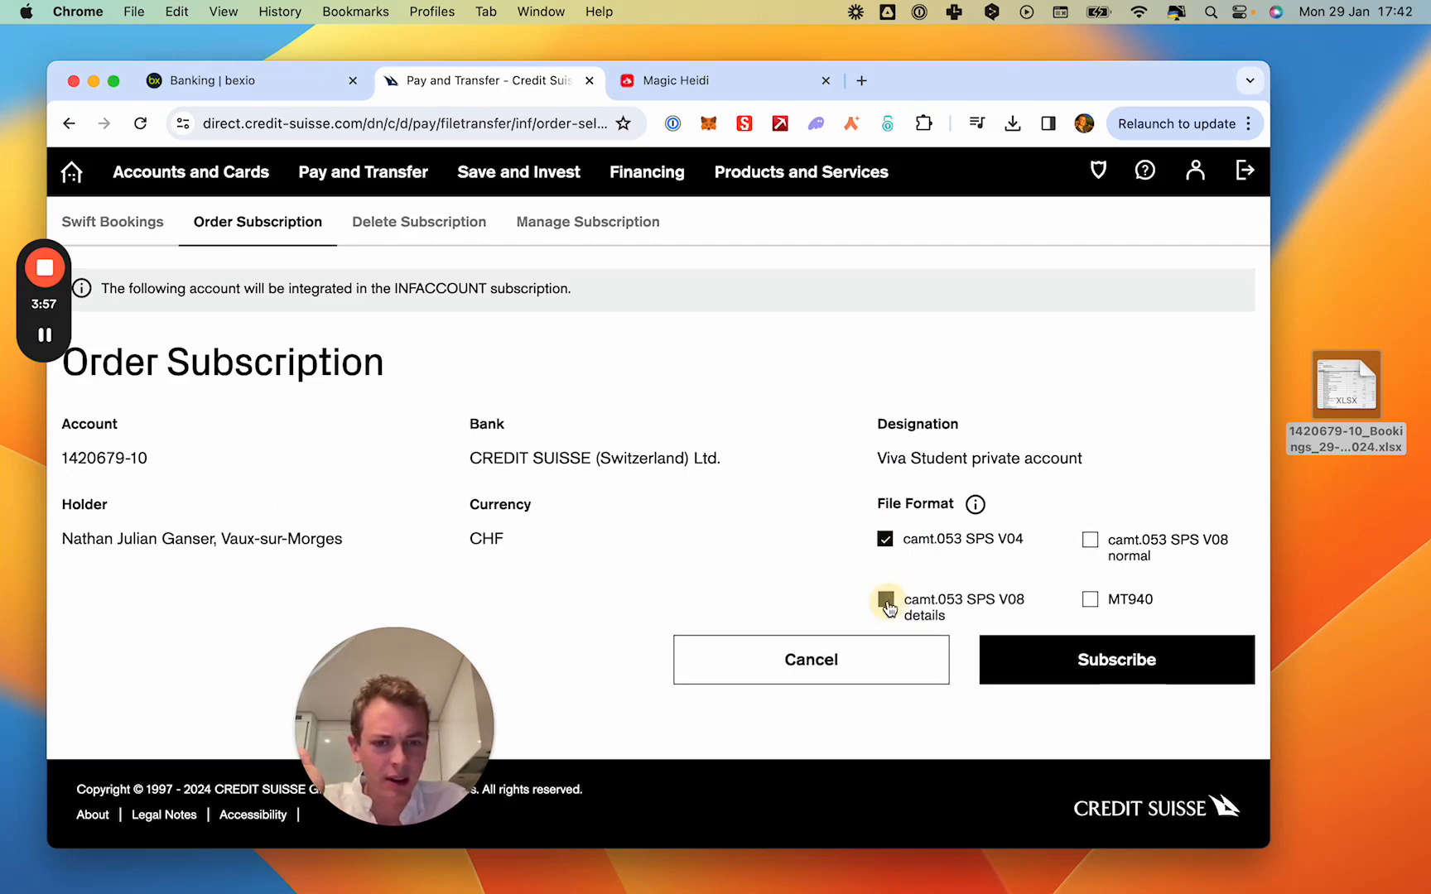
{"action": "left_click", "coordinate": [1087, 540]}
{"action": "left_click", "coordinate": [1069, 655]}
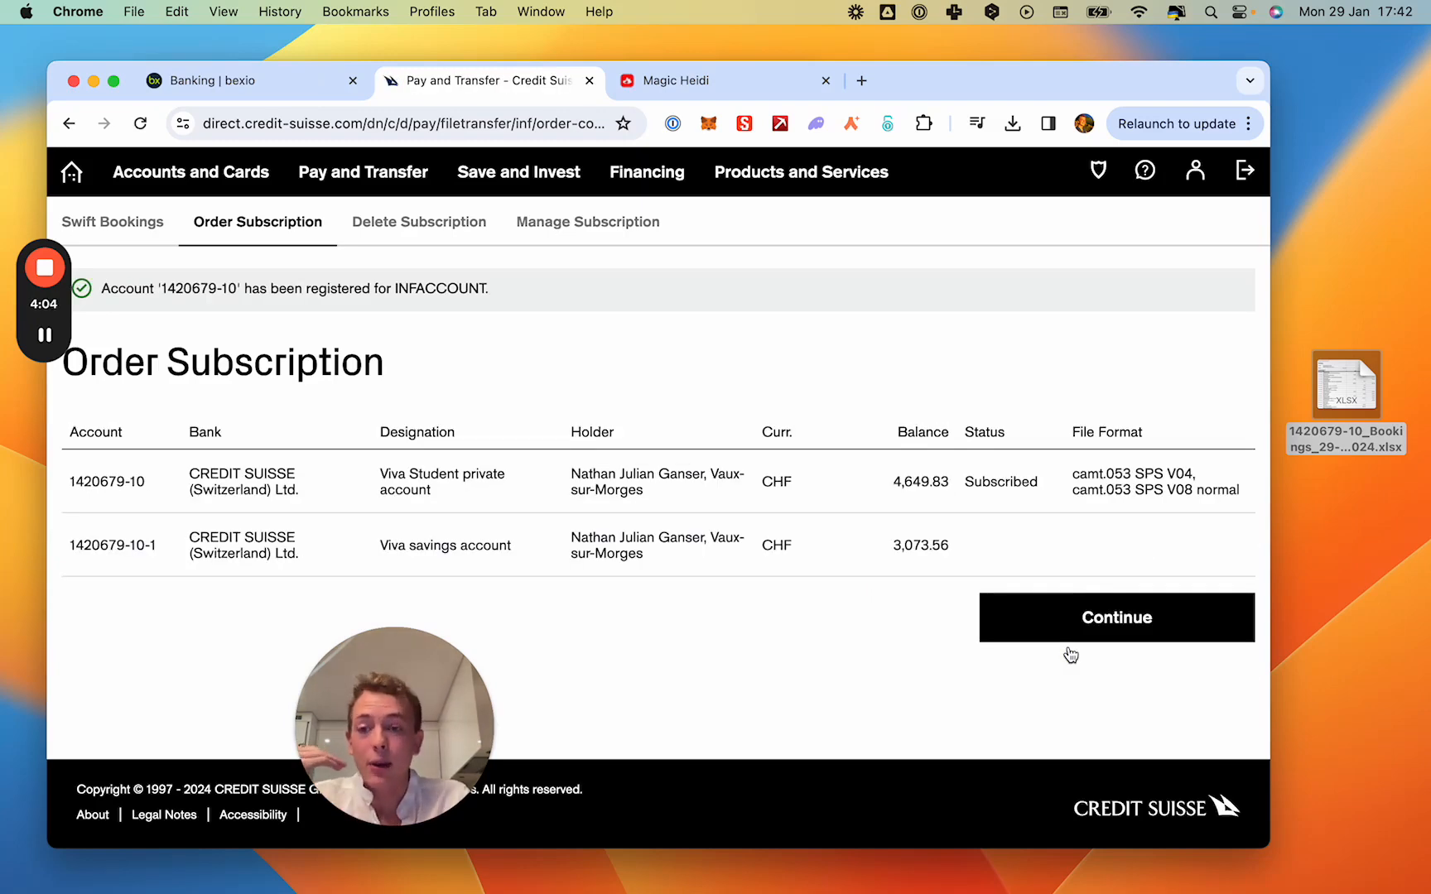
{"action": "left_click", "coordinate": [1082, 636]}
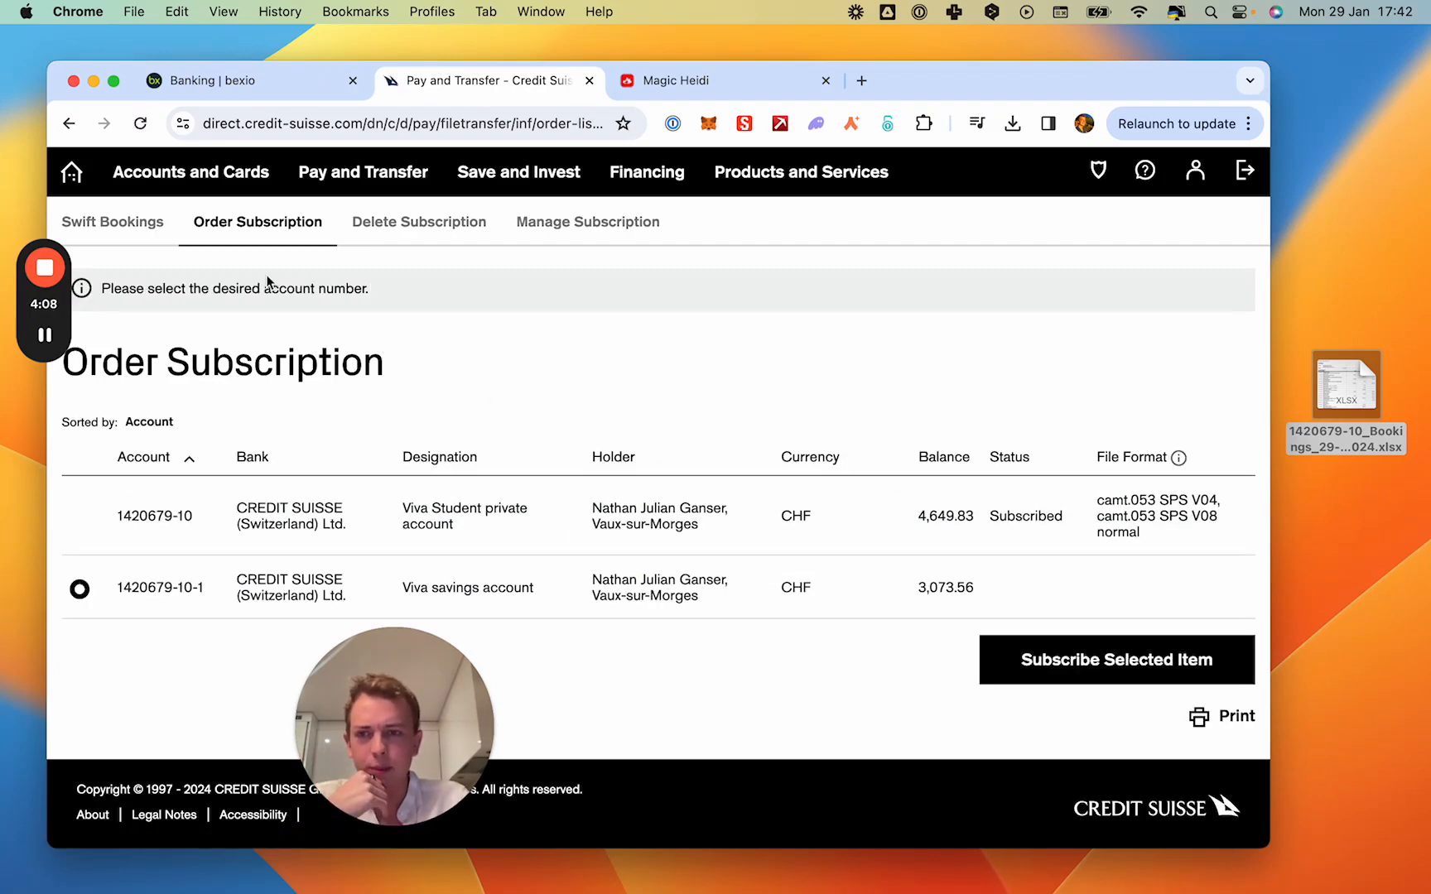
- In the subscription management, save the Viva Student private account with formats camt.053 SPS V04 and camt.053 SPS V08 normal, and continue past the confirmation
{"action": "left_click", "coordinate": [129, 222]}
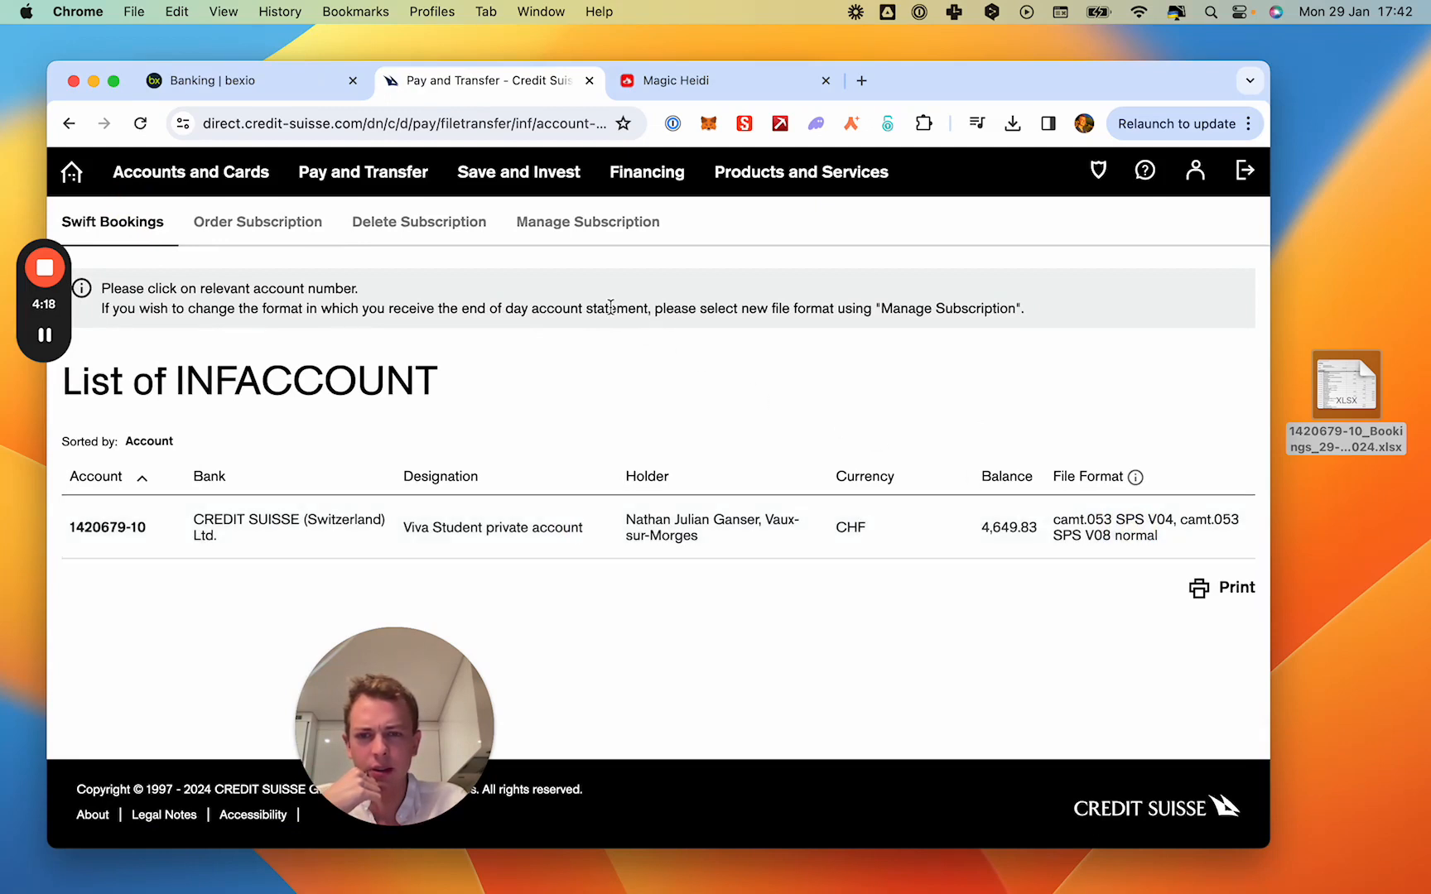
{"action": "left_click", "coordinate": [551, 223]}
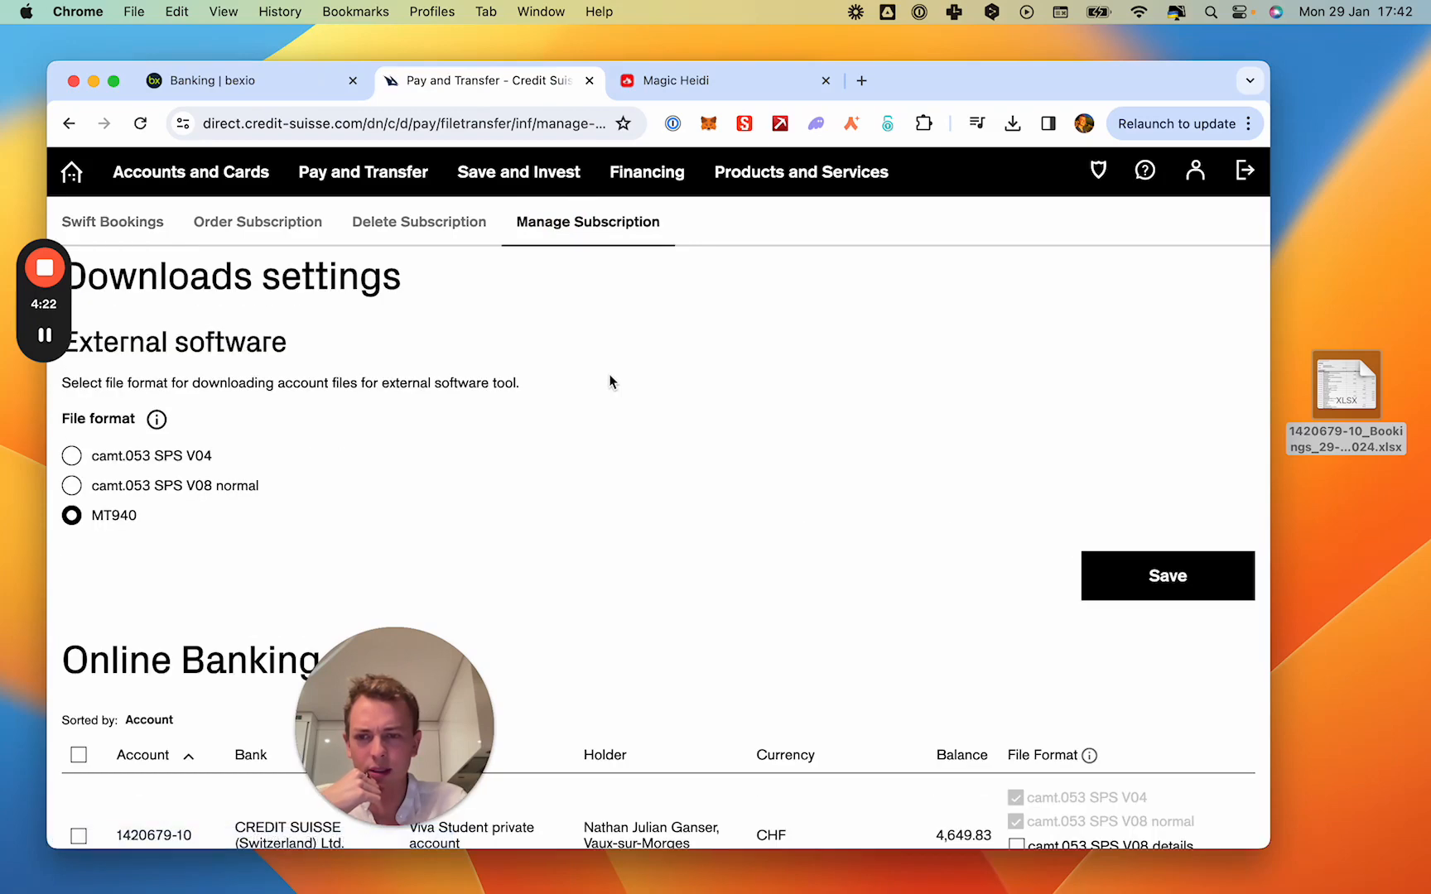
{"action": "scroll", "coordinate": [610, 381], "scroll_direction": "down", "scroll_amount": 4}
{"action": "scroll", "coordinate": [598, 444], "scroll_direction": "down", "scroll_amount": 2}
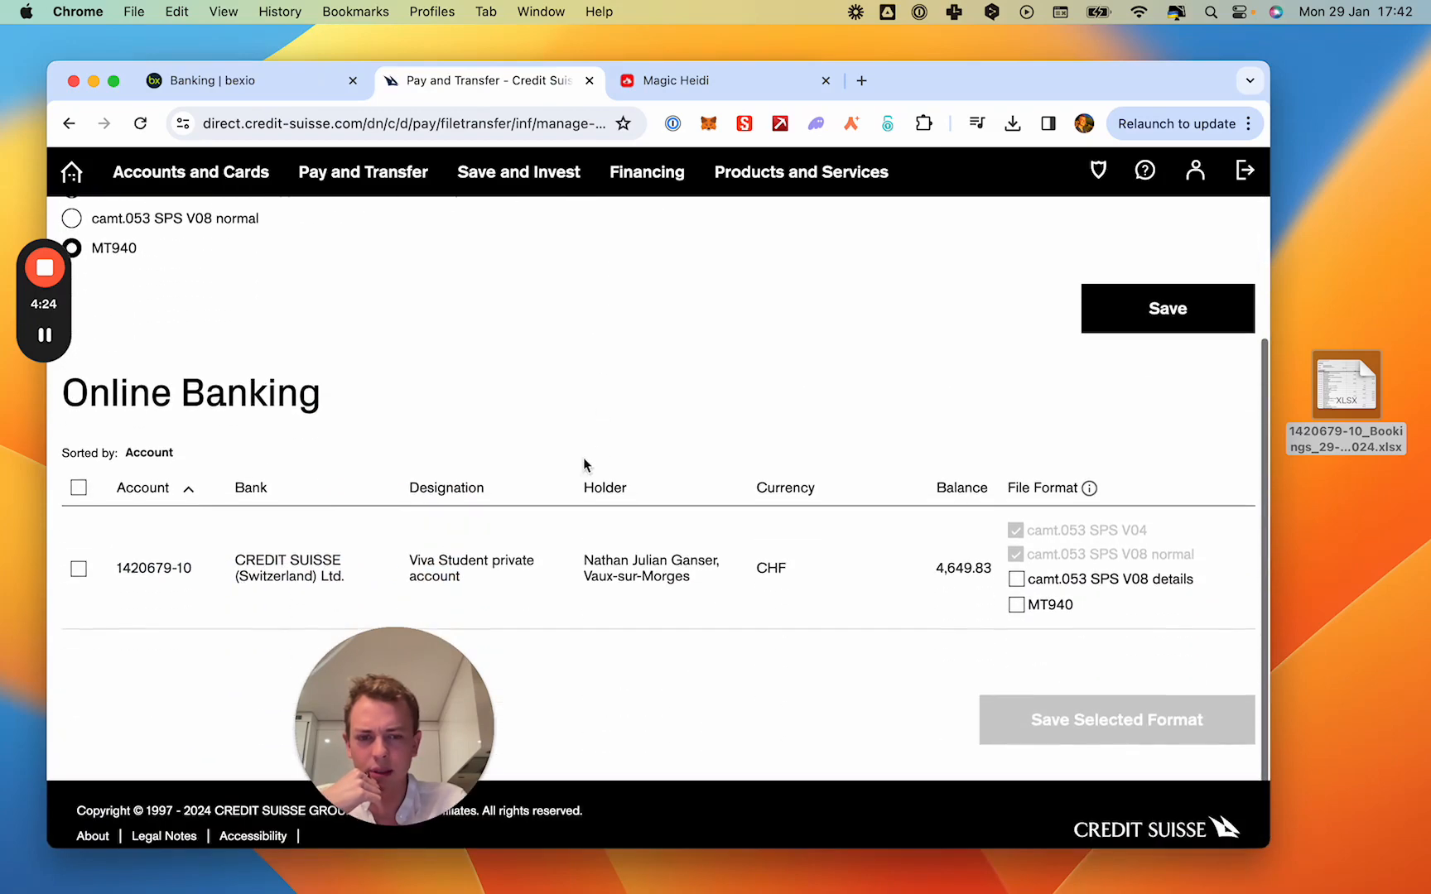
{"action": "left_click", "coordinate": [79, 569]}
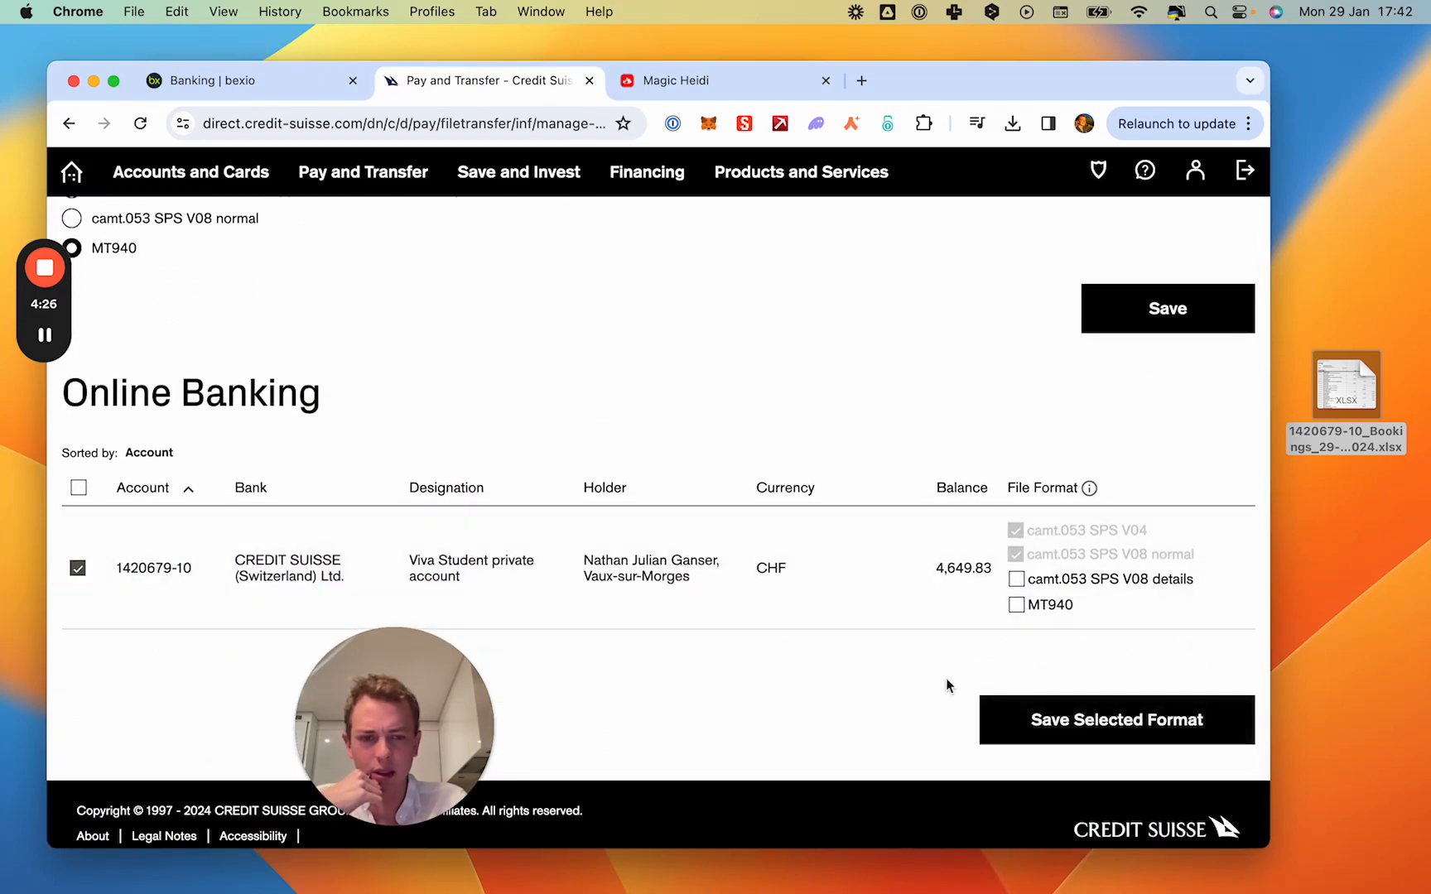
{"action": "left_click", "coordinate": [1020, 584]}
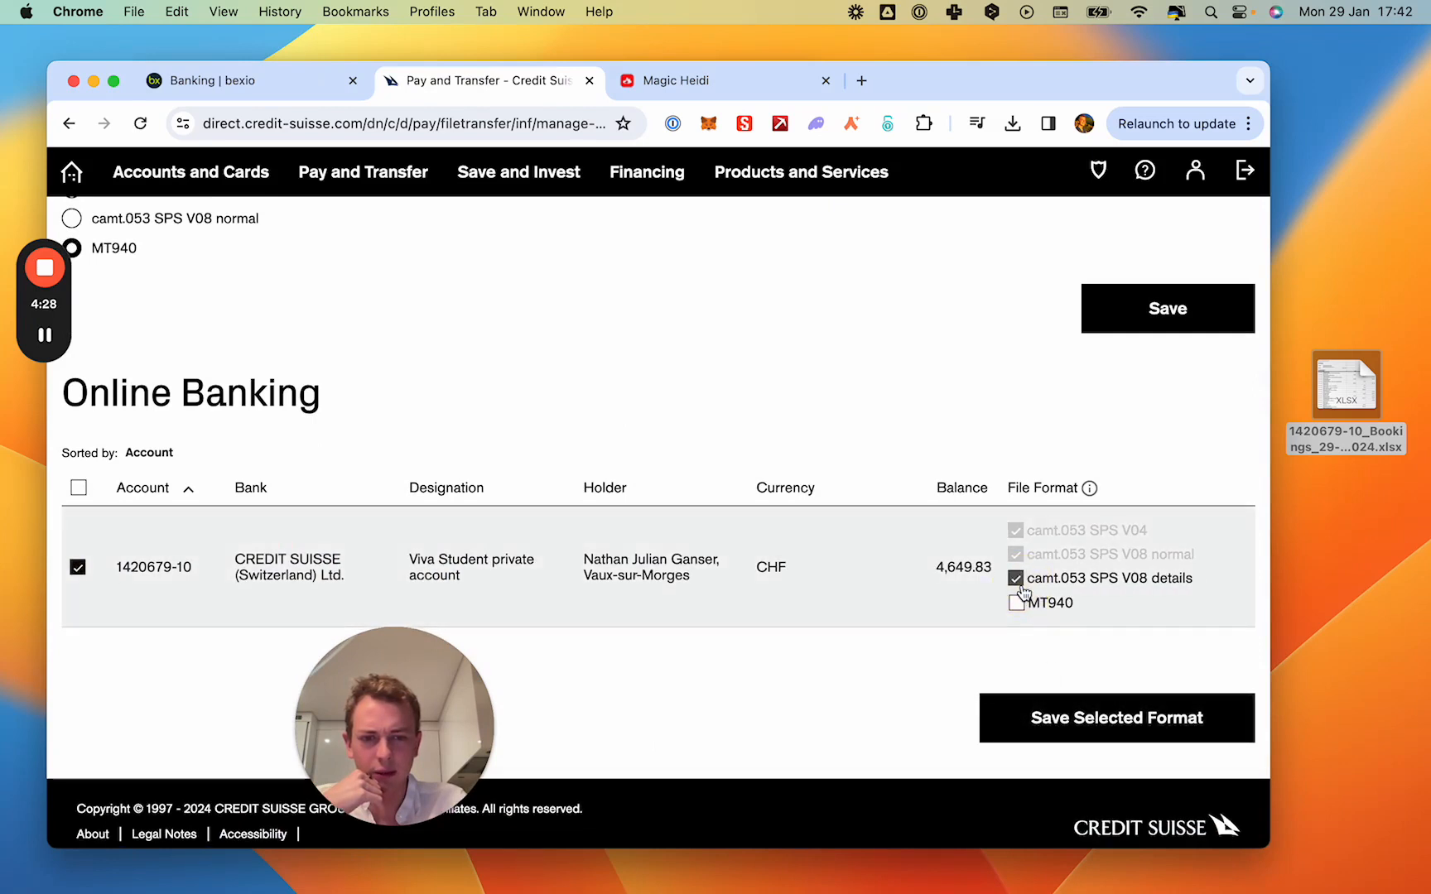
{"action": "left_click", "coordinate": [1017, 579]}
{"action": "left_click", "coordinate": [1052, 725]}
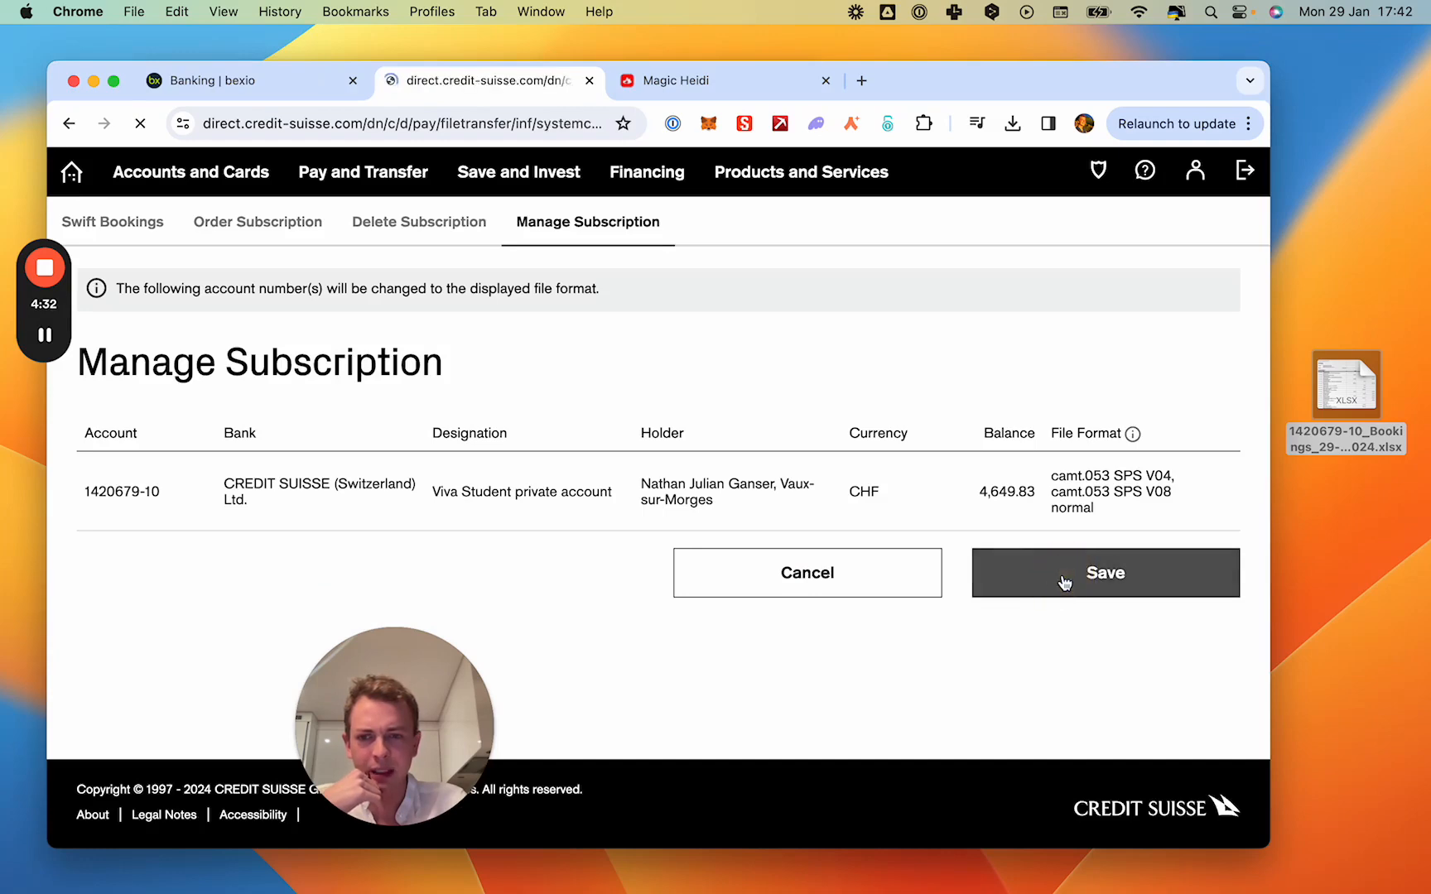
{"action": "left_click", "coordinate": [1064, 582]}
{"action": "left_click", "coordinate": [1011, 608]}
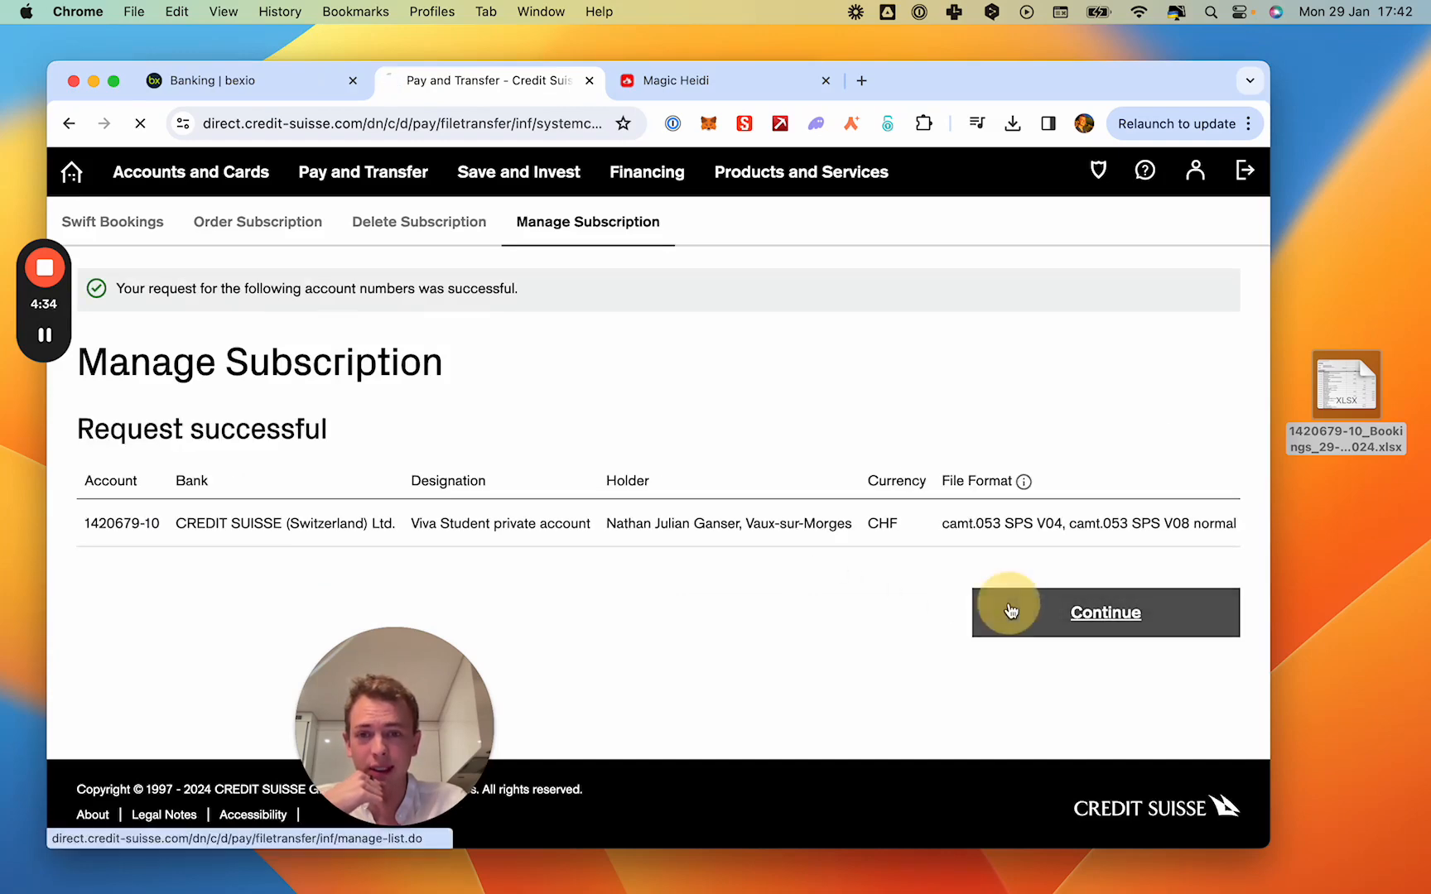
- Open the SWIFT bookings of the Viva Student private account and check the new files for camt.053 SPS V04 account statements
{"action": "left_click", "coordinate": [134, 227]}
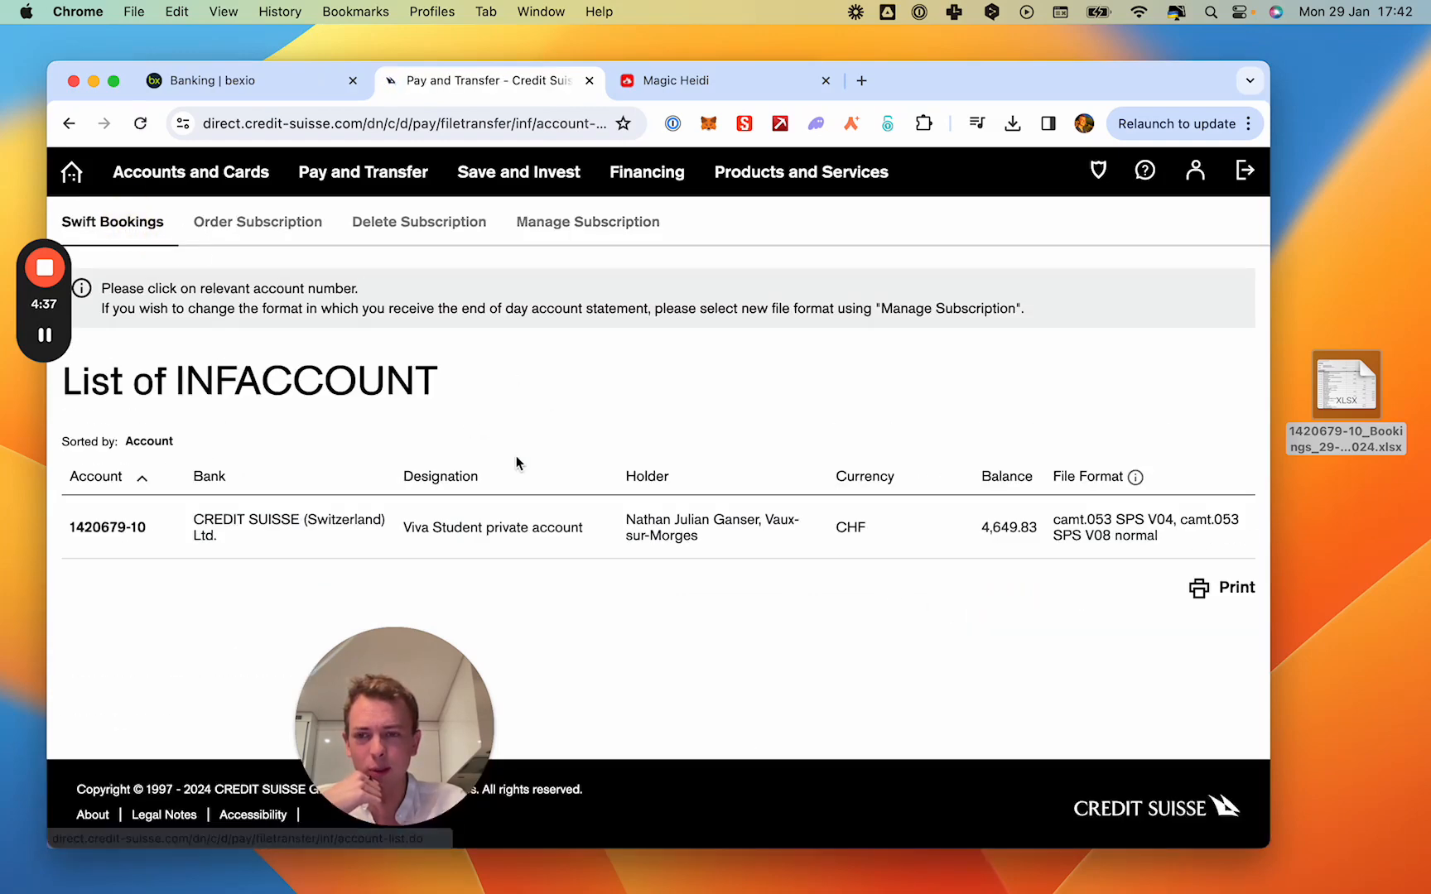
{"action": "left_click", "coordinate": [122, 531]}
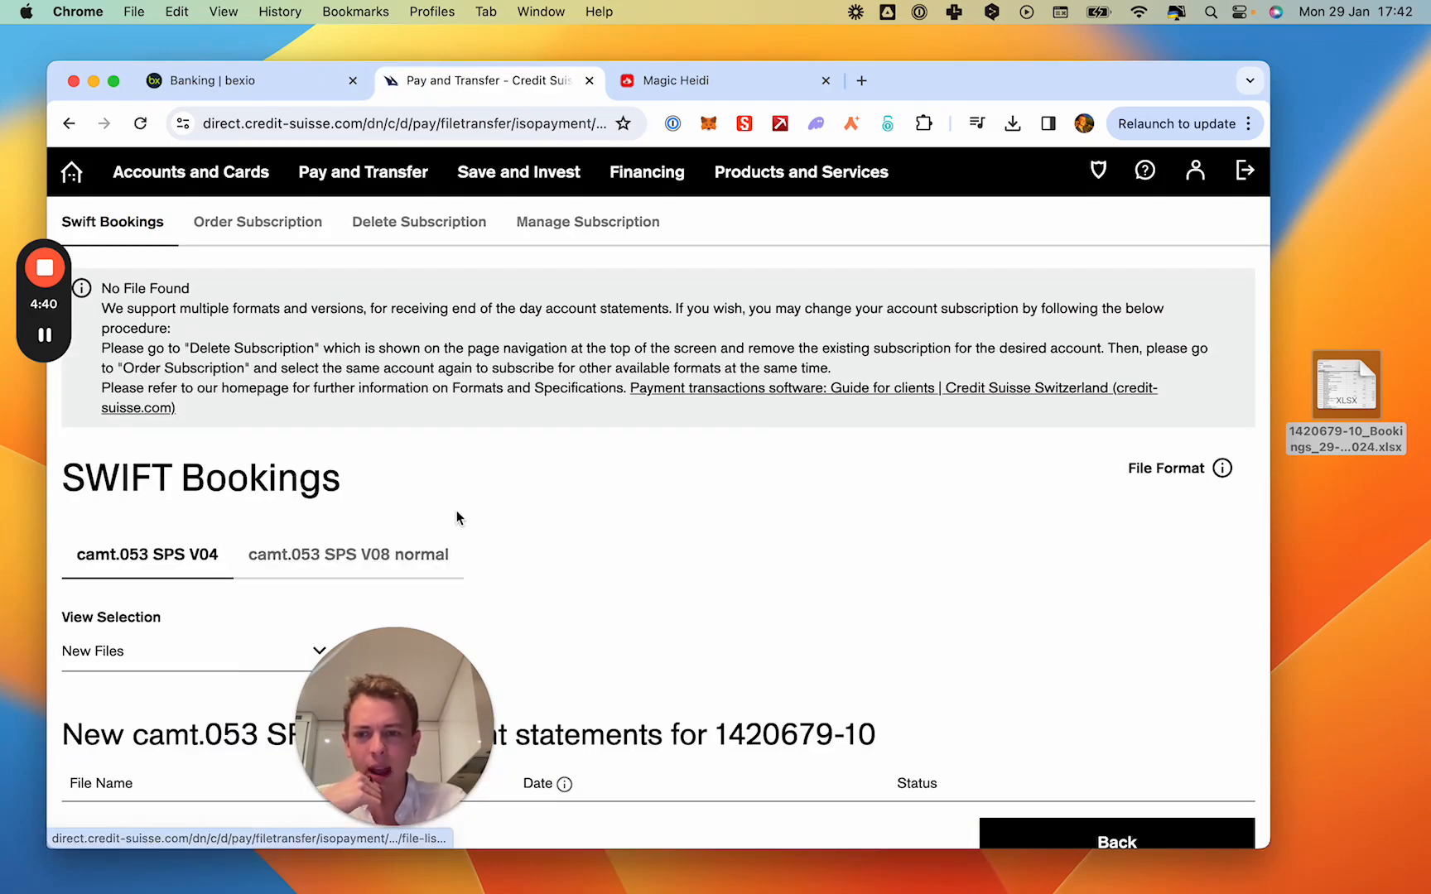
{"action": "scroll", "coordinate": [456, 513], "scroll_direction": "down", "scroll_amount": 3}
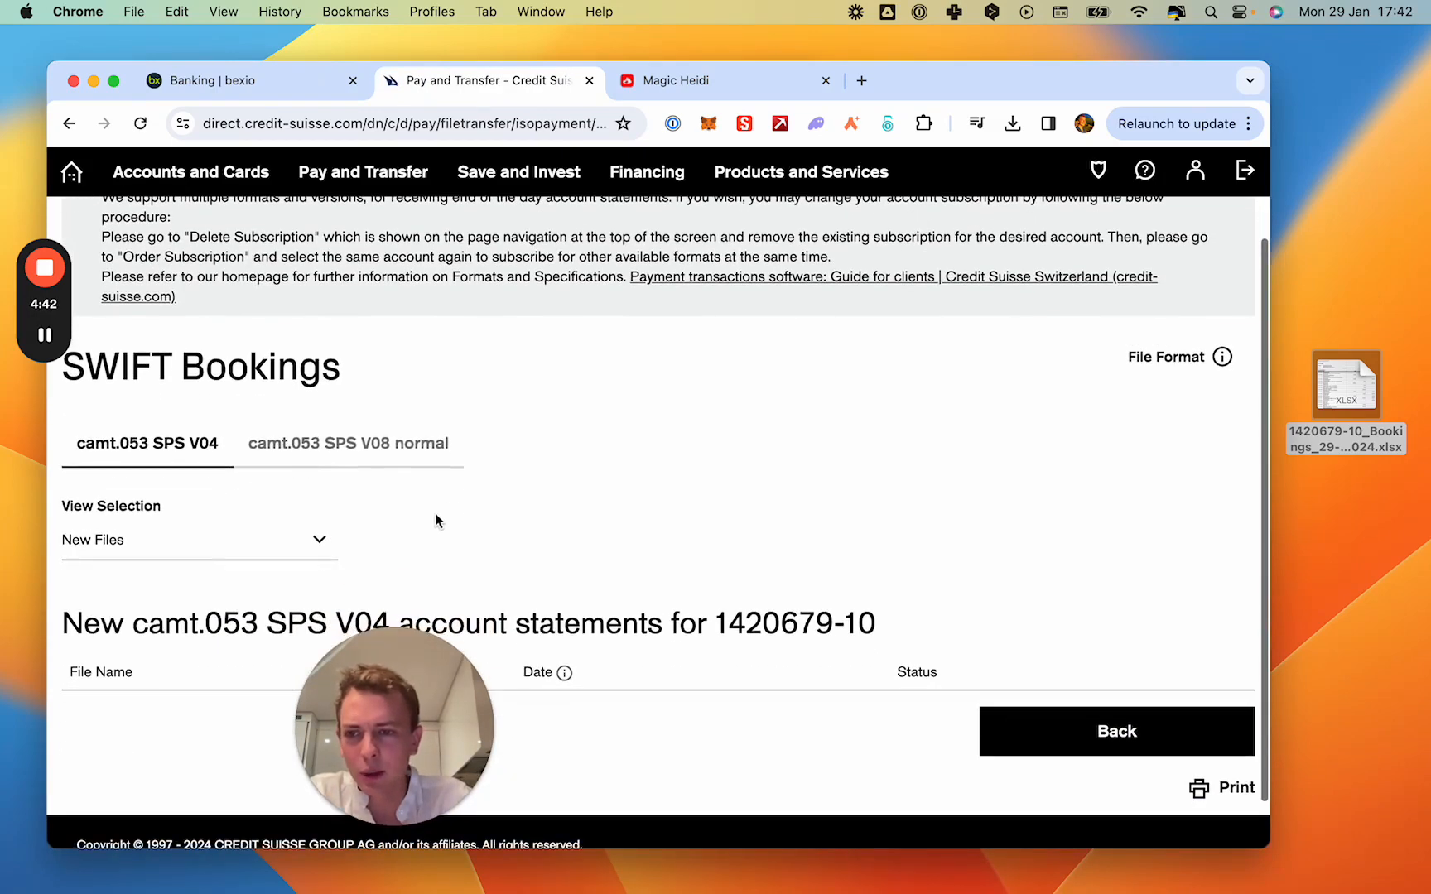
{"action": "left_click", "coordinate": [174, 552]}
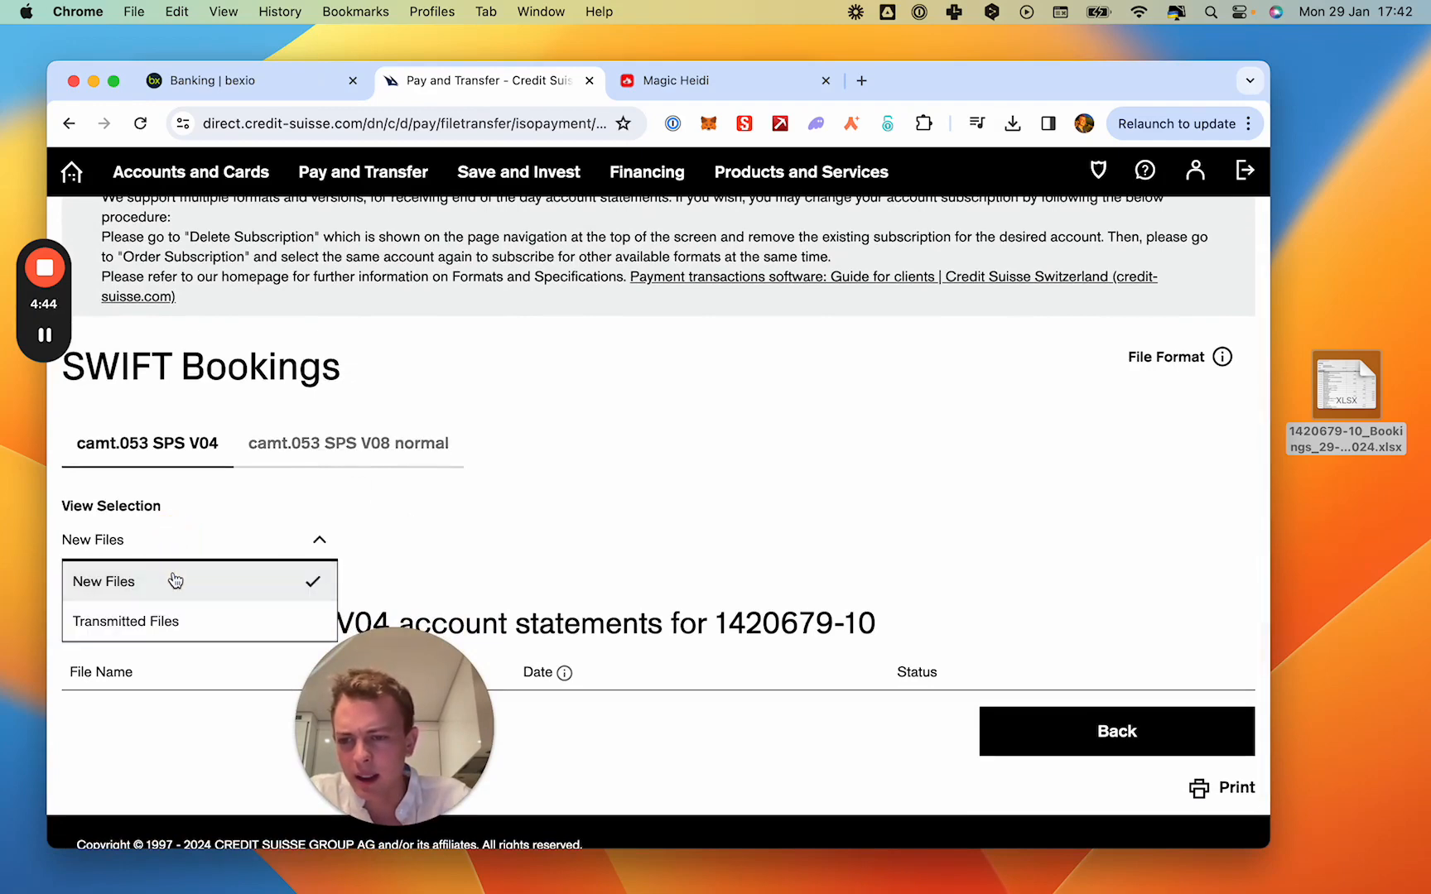
{"action": "left_click", "coordinate": [175, 582]}
{"action": "scroll", "coordinate": [233, 634], "scroll_direction": "down", "scroll_amount": 2}
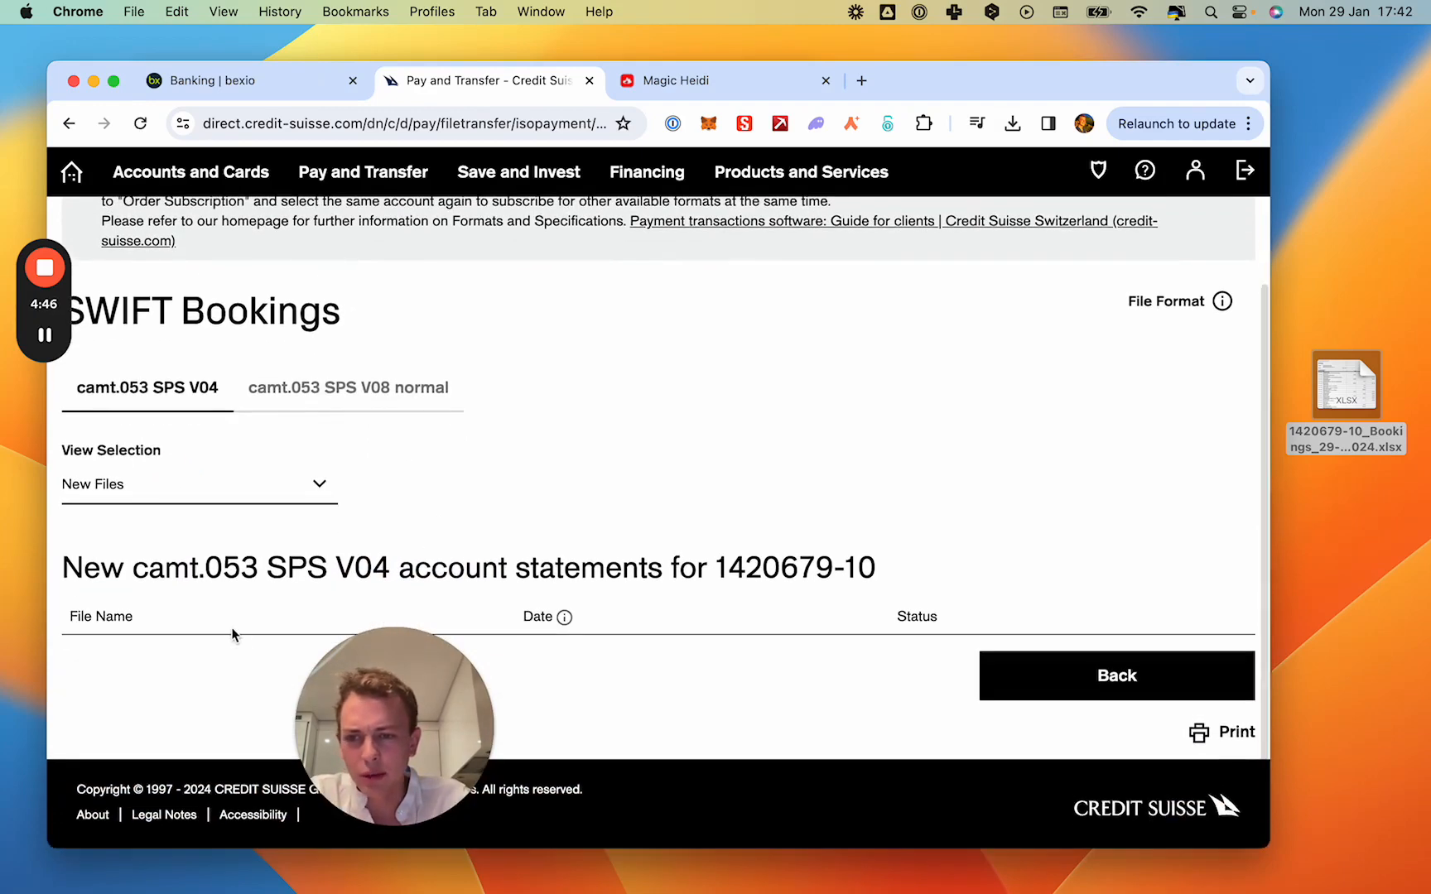
{"action": "scroll", "coordinate": [234, 622], "scroll_direction": "up", "scroll_amount": 5}
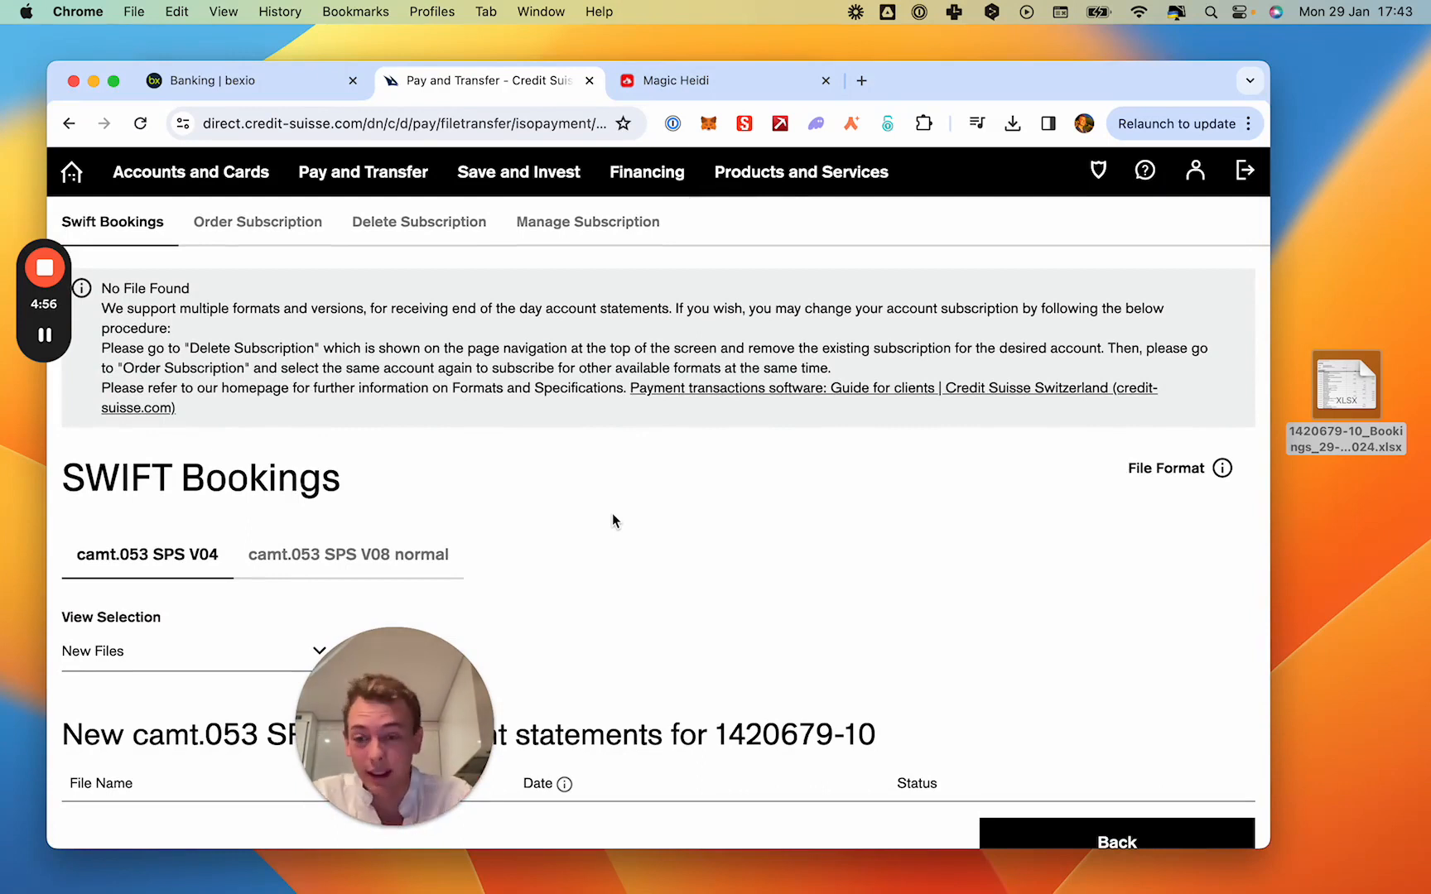
{"action": "left_click", "coordinate": [395, 825]}
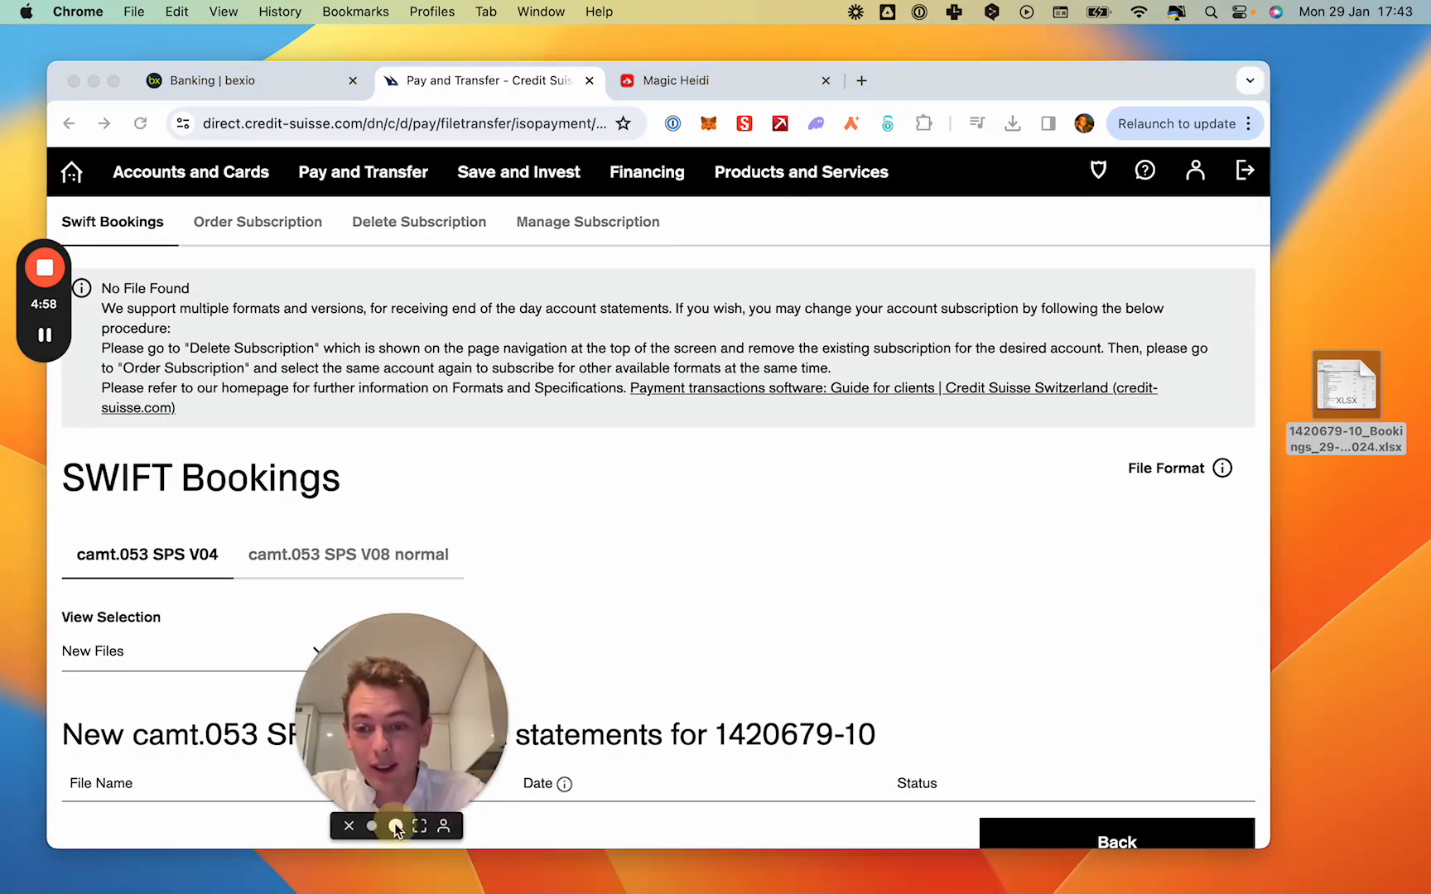
{"action": "left_click_drag", "start_coordinate": [470, 718], "coordinate": [594, 552]}
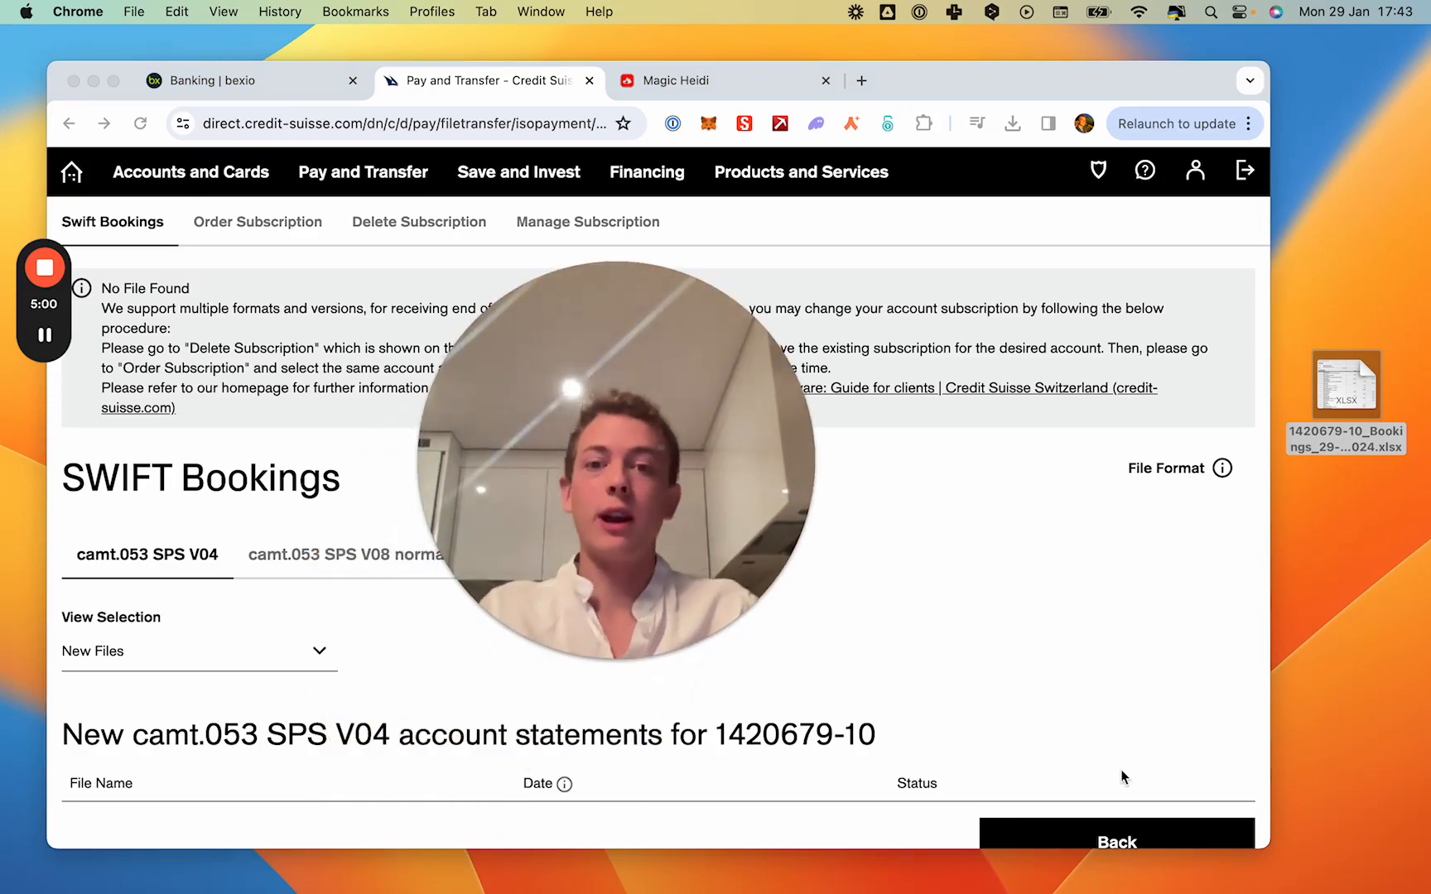